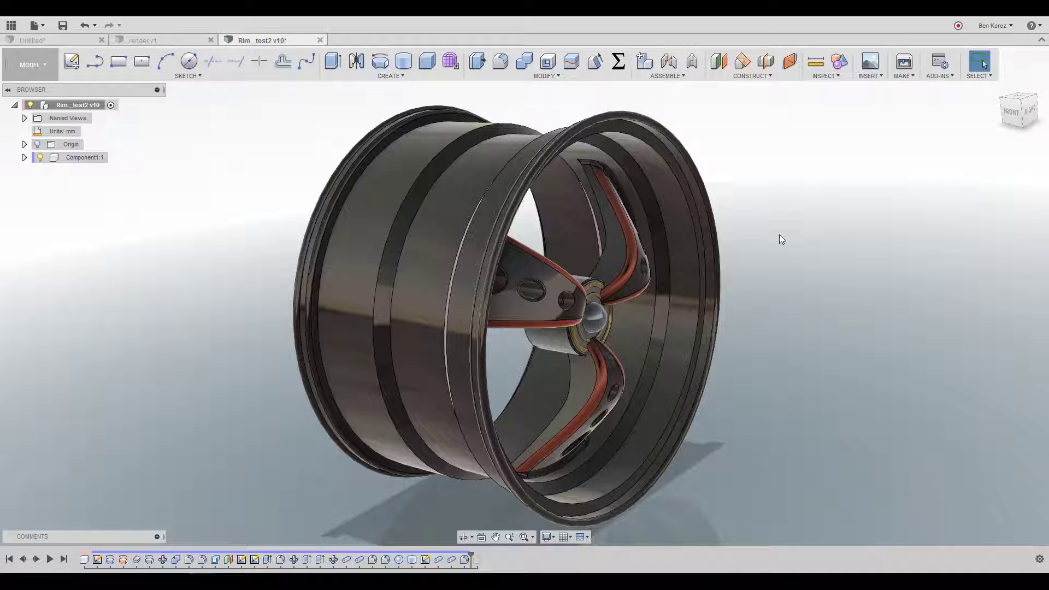
Roll the wheel's timeline back to the beginning and step it forward to the first sketch
{"action": "scroll", "coordinate": [780, 239], "scroll_direction": "up", "scroll_amount": 2}
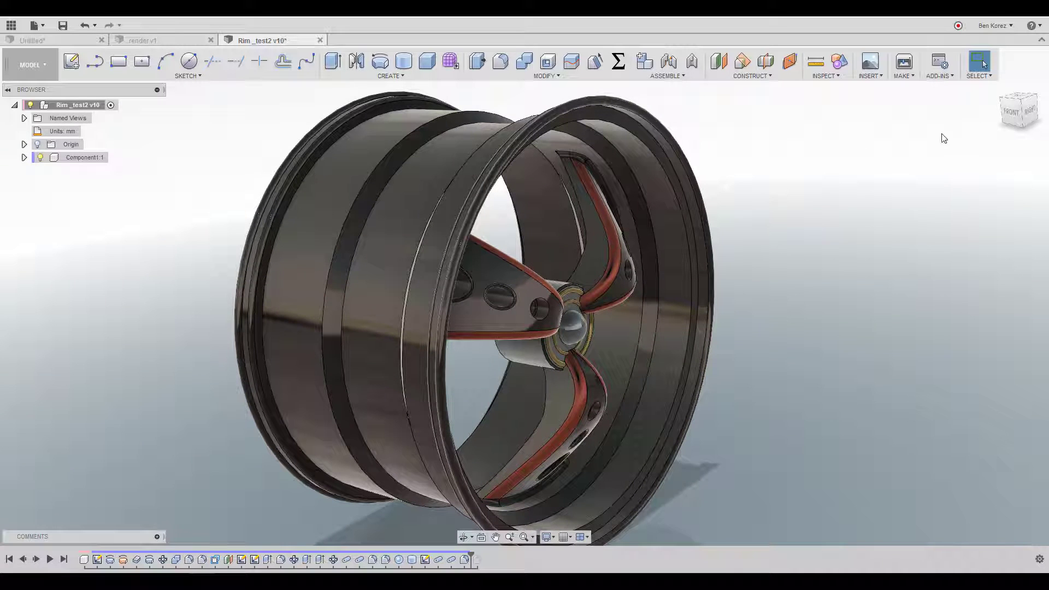
{"action": "left_click_drag", "start_coordinate": [1022, 122], "coordinate": [1019, 117]}
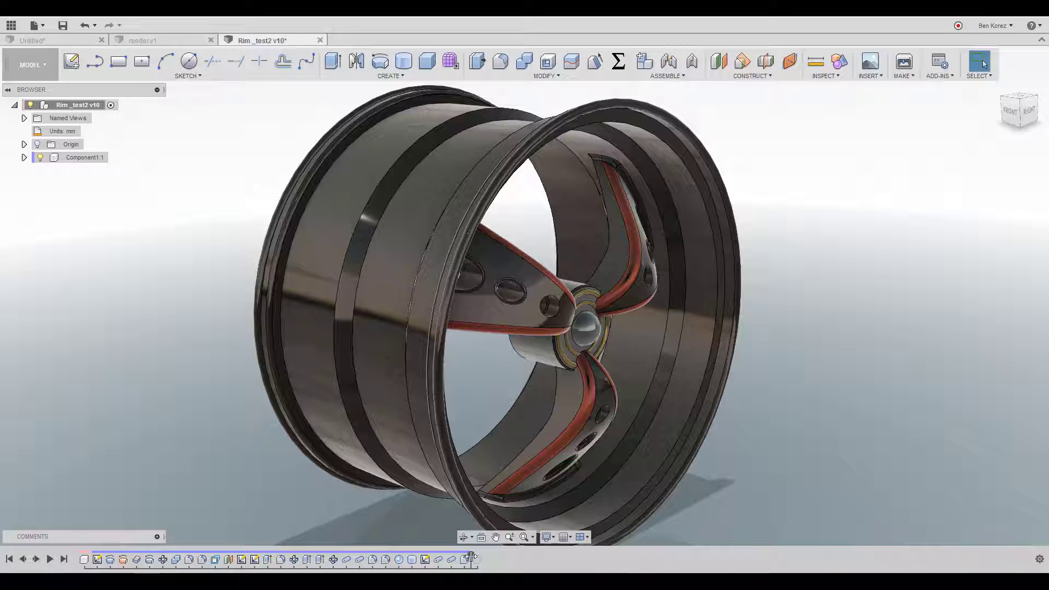
{"action": "left_click_drag", "start_coordinate": [471, 556], "coordinate": [77, 560]}
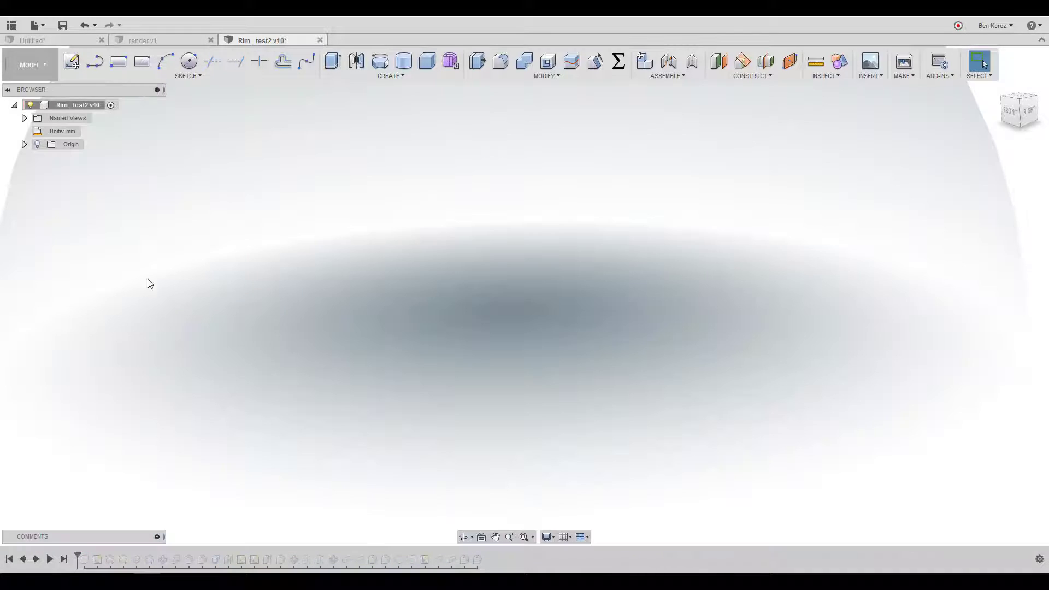
{"action": "left_click", "coordinate": [36, 560]}
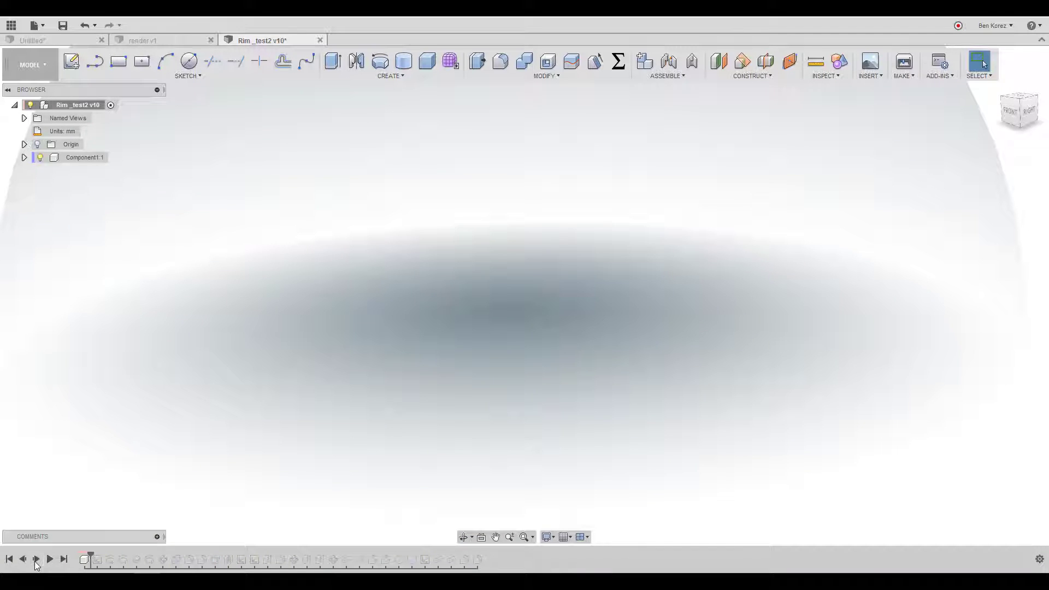
{"action": "left_click", "coordinate": [35, 560]}
Open Sketch1 of Component1 for editing and hide the sketch constraints
{"action": "left_click", "coordinate": [24, 158]}
{"action": "left_click", "coordinate": [33, 183]}
{"action": "left_click", "coordinate": [58, 197]}
{"action": "left_click", "coordinate": [57, 198]}
{"action": "double_click", "coordinate": [93, 196]}
{"action": "scroll", "coordinate": [730, 225], "scroll_direction": "up", "scroll_amount": 4}
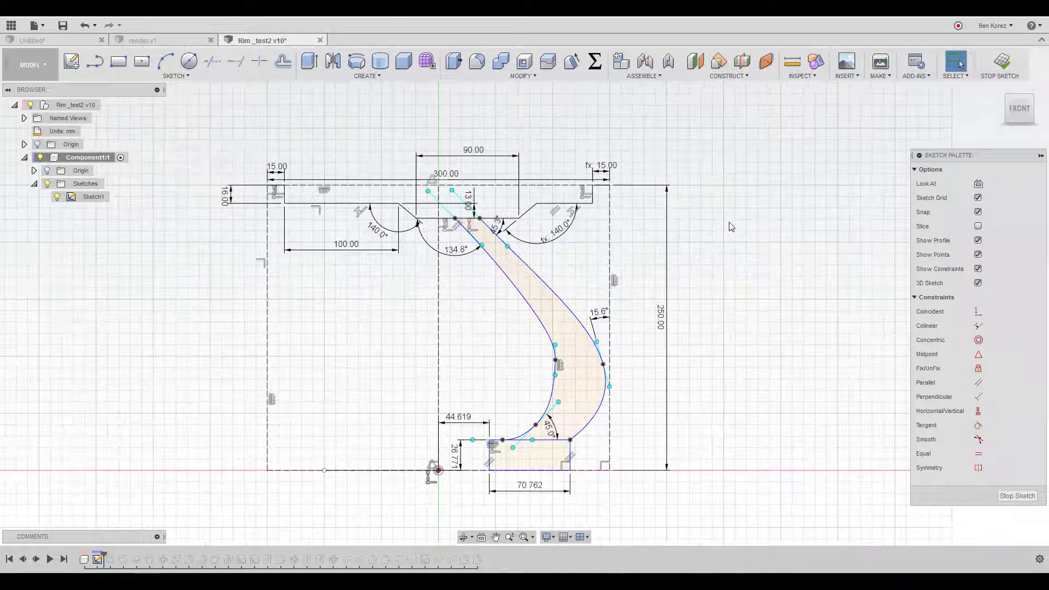
{"action": "scroll", "coordinate": [442, 523], "scroll_direction": "up", "scroll_amount": 1}
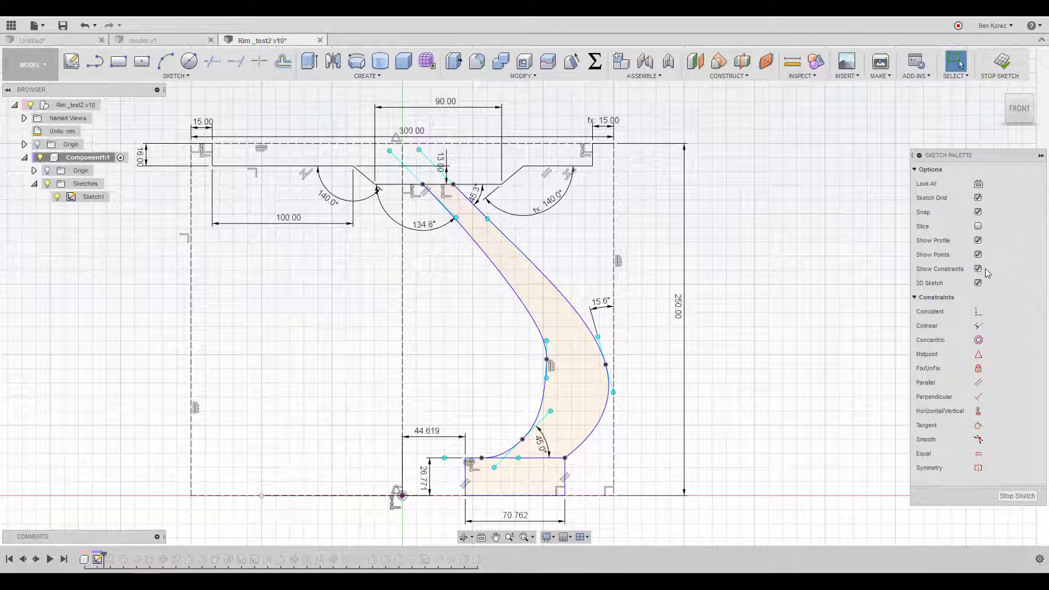
{"action": "left_click", "coordinate": [978, 268]}
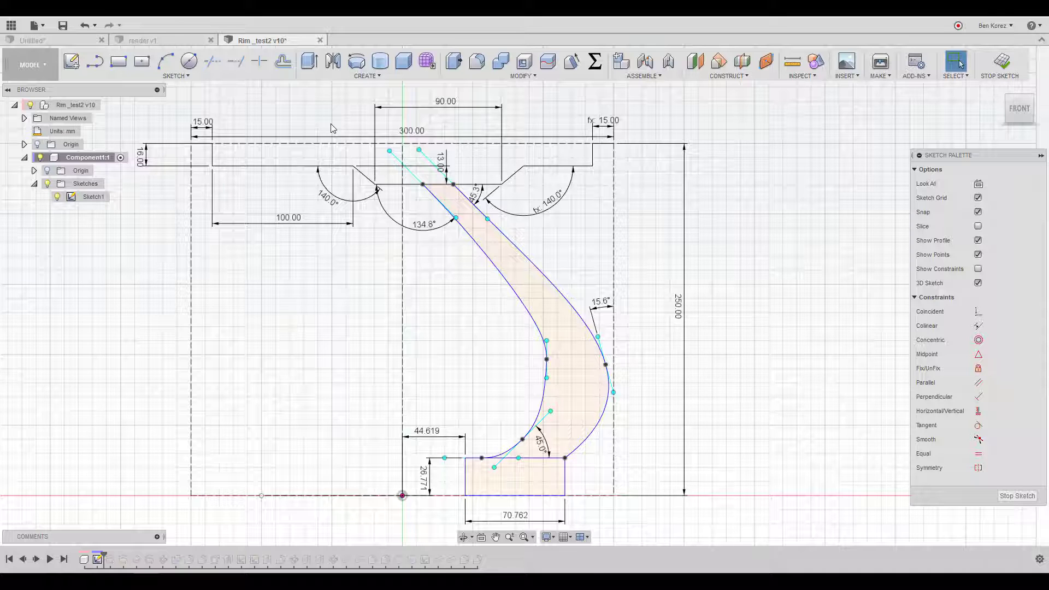
Examine the lines of the rim's stepped cross-section and their dimensions in the sketch
{"action": "left_click", "coordinate": [236, 167]}
{"action": "left_click", "coordinate": [367, 179]}
{"action": "left_click", "coordinate": [512, 175]}
{"action": "left_click", "coordinate": [594, 157]}
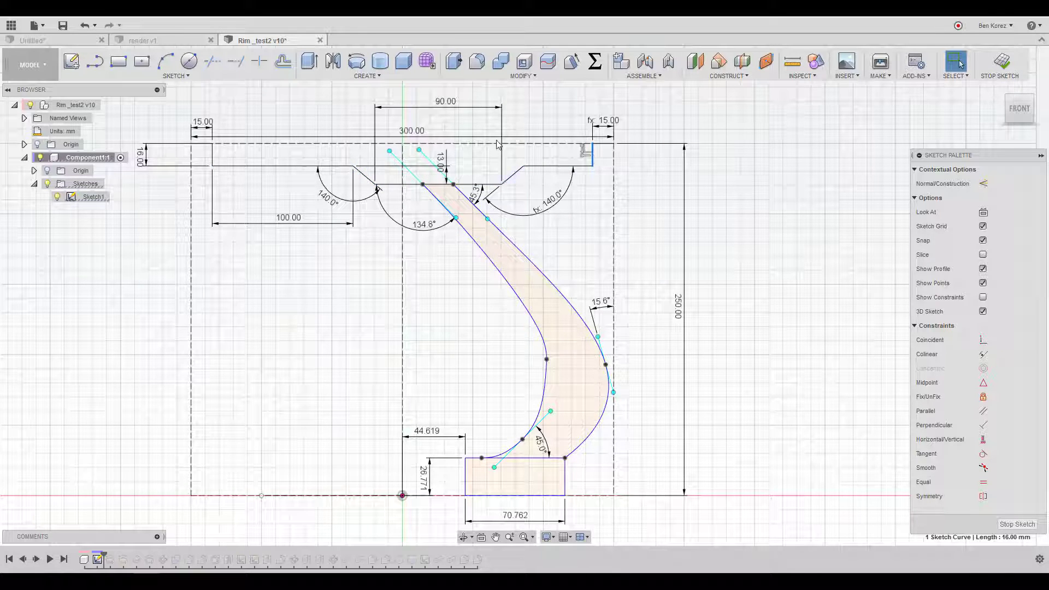
{"action": "scroll", "coordinate": [529, 111], "scroll_direction": "down", "scroll_amount": 1}
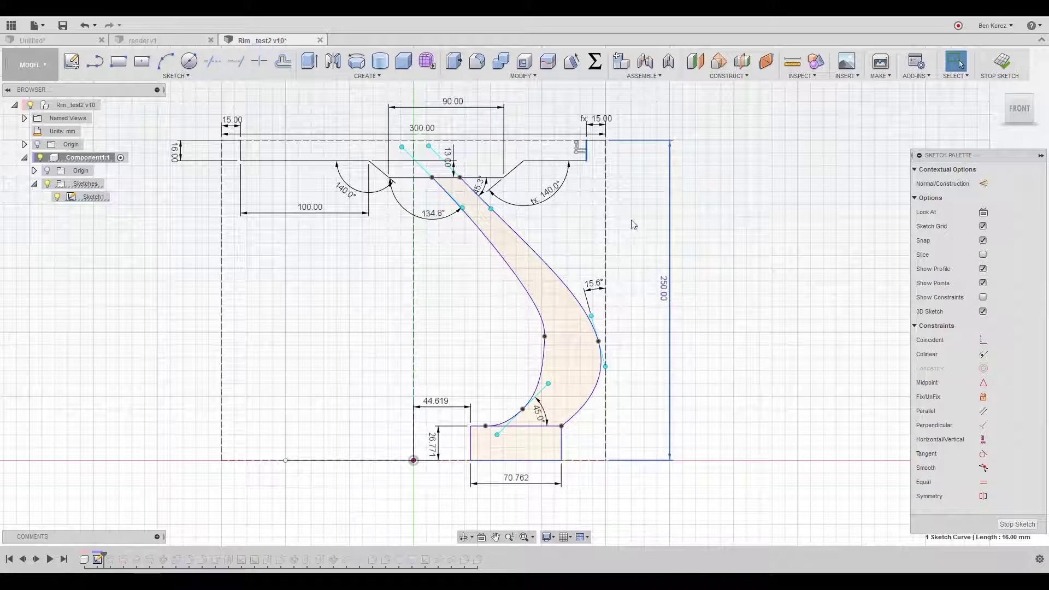
{"action": "left_click", "coordinate": [601, 185]}
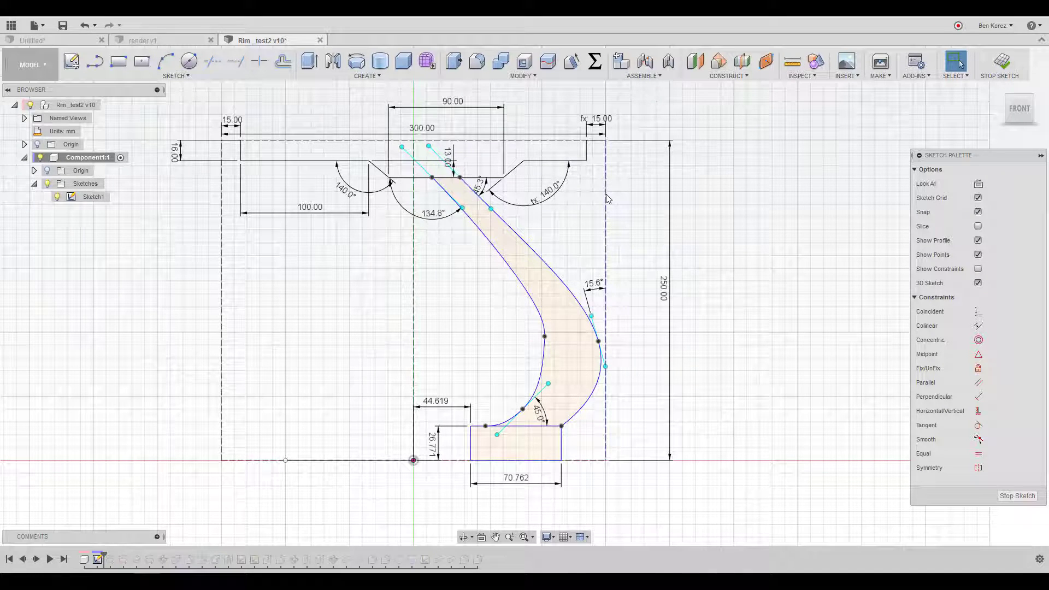
Try the sketch's overall height dimension at 260 mm and set it back to 250 mm
{"action": "double_click", "coordinate": [665, 293]}
{"action": "type", "text": "260"}
{"action": "key", "text": "Return"}
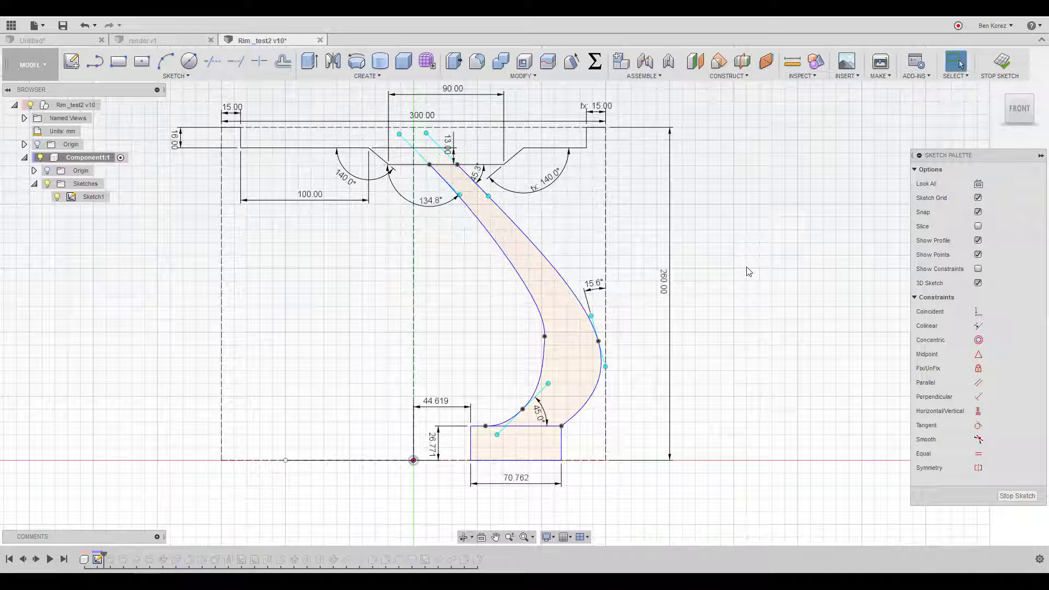
{"action": "double_click", "coordinate": [672, 280]}
{"action": "type", "text": "250"}
{"action": "key", "text": "Return"}
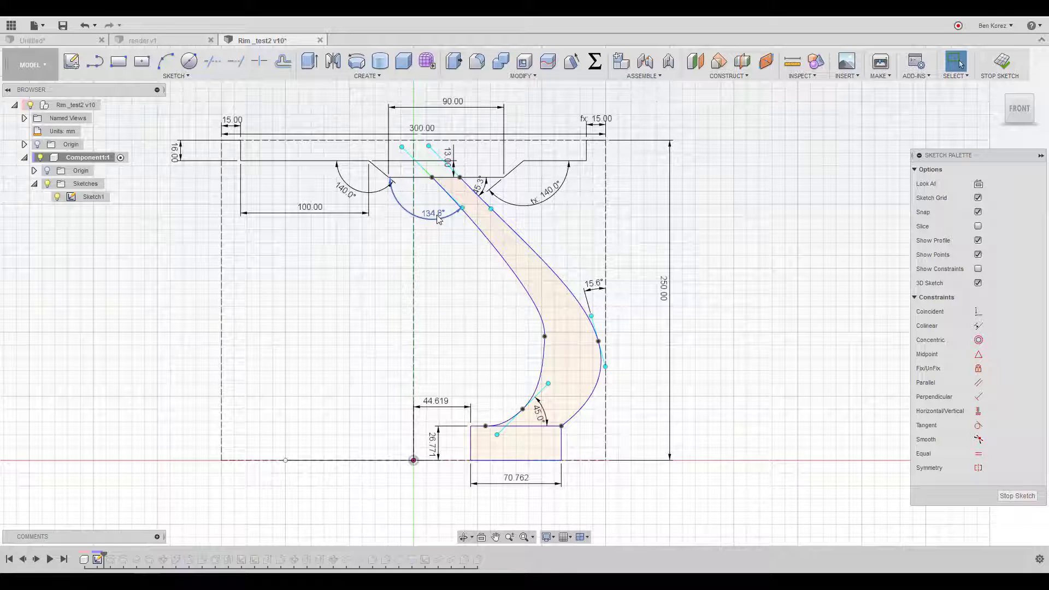
Examine the spoke profile's curves, their tangent handles and the angle dimensions that control them
{"action": "mouse_move", "coordinate": [438, 220]}
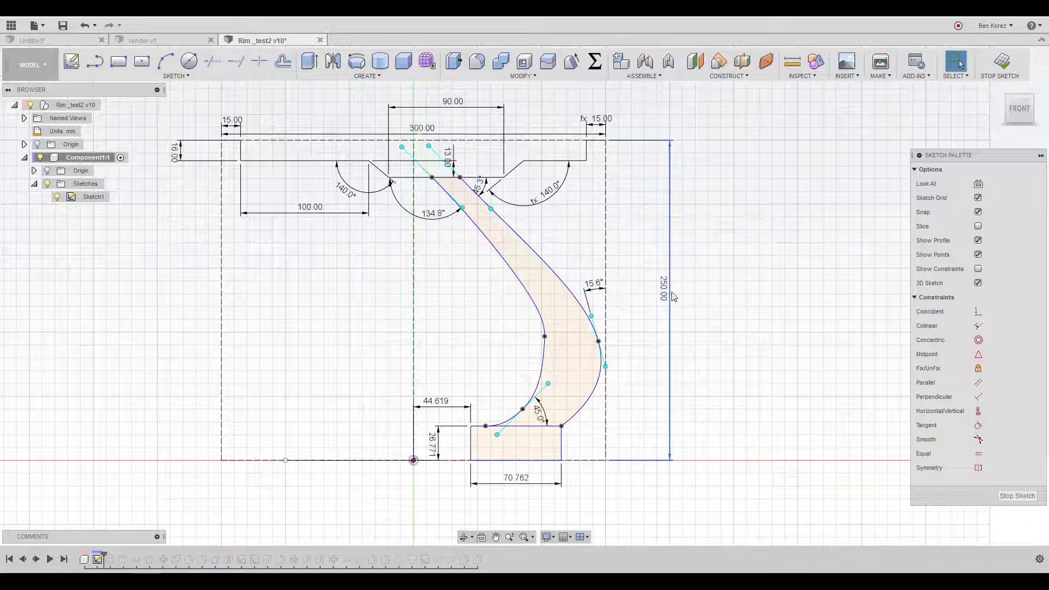
{"action": "mouse_move", "coordinate": [666, 296]}
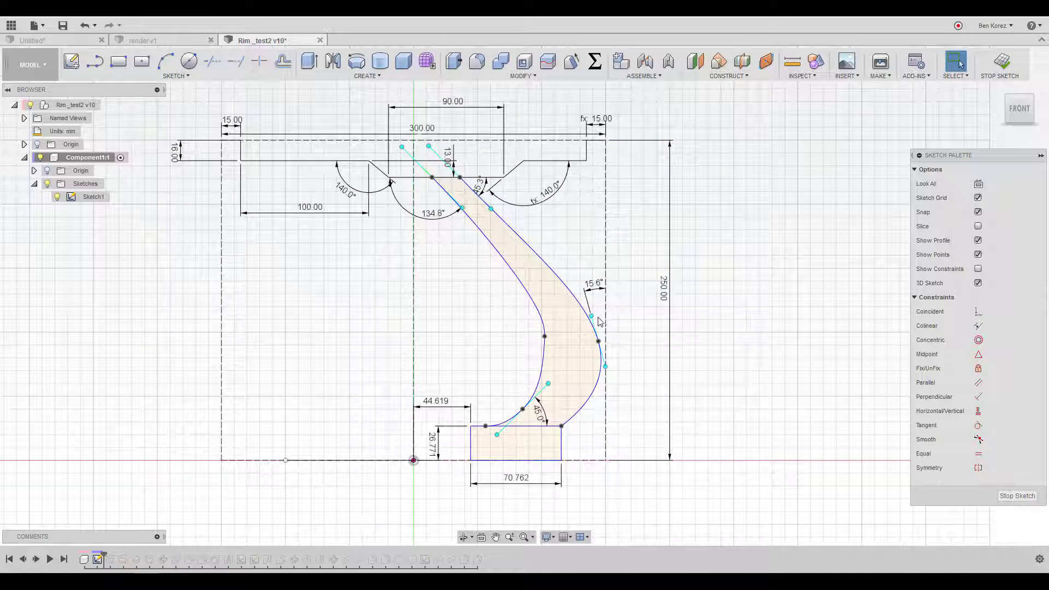
{"action": "scroll", "coordinate": [598, 330], "scroll_direction": "up", "scroll_amount": 4}
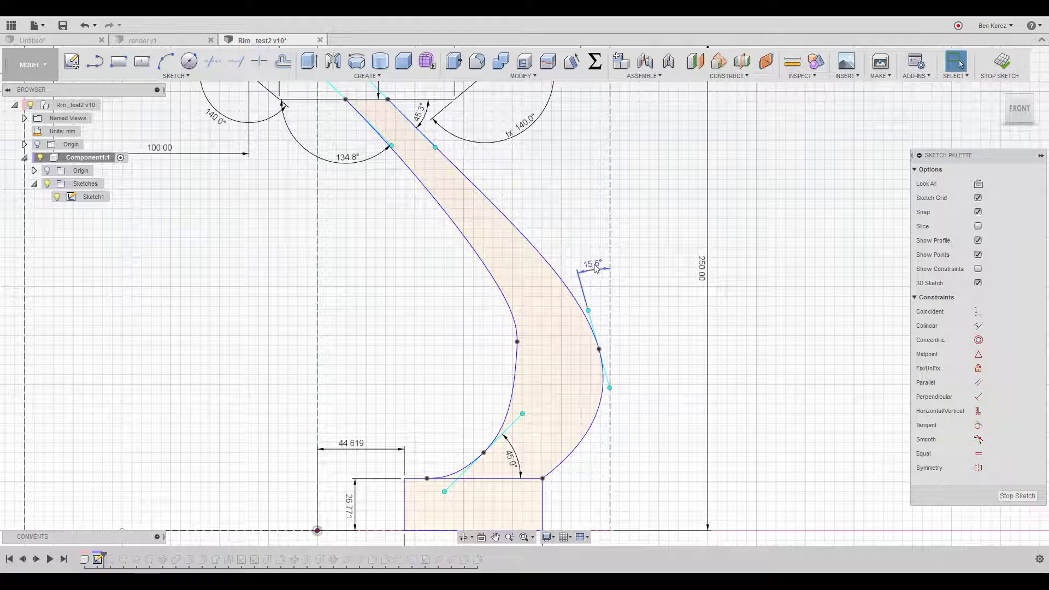
{"action": "scroll", "coordinate": [573, 237], "scroll_direction": "down", "scroll_amount": 2}
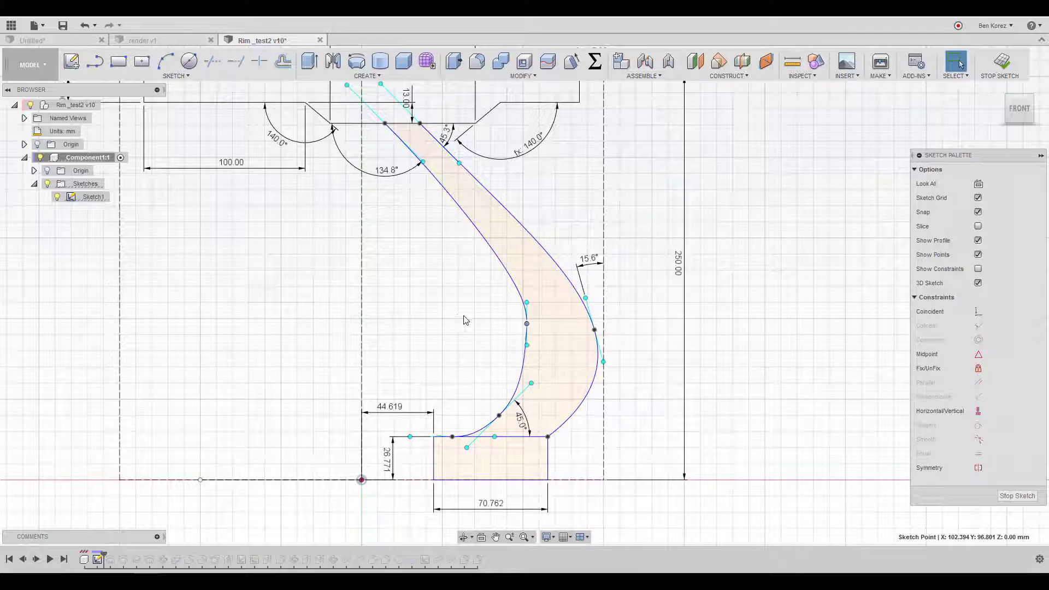
{"action": "scroll", "coordinate": [626, 348], "scroll_direction": "down", "scroll_amount": 1}
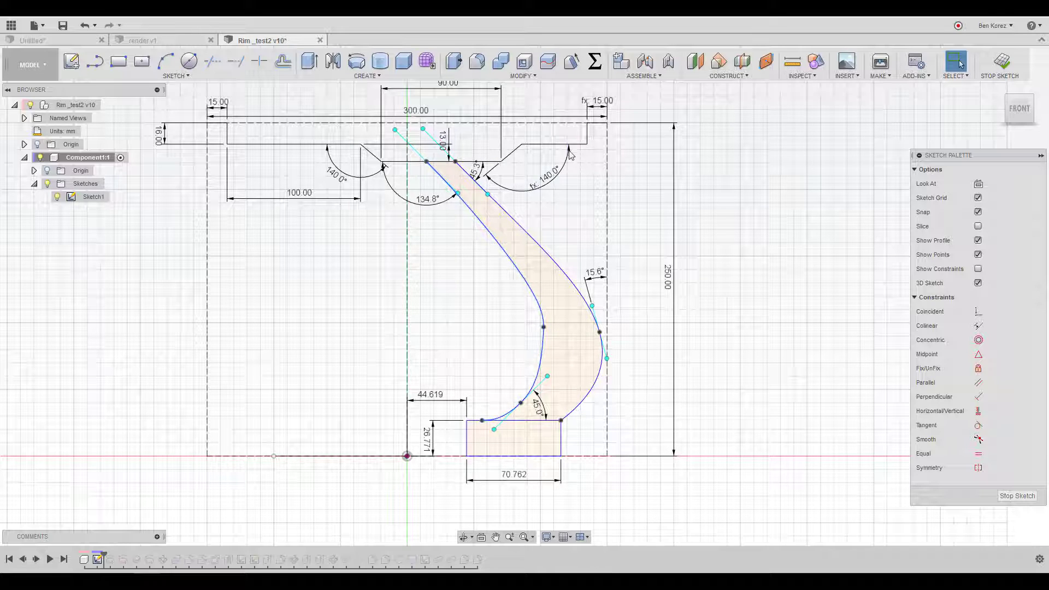
Finish the sketch and advance the timeline past the solid revolve, with the Patch workspace active
{"action": "left_click", "coordinate": [1001, 62]}
{"action": "left_click", "coordinate": [36, 558]}
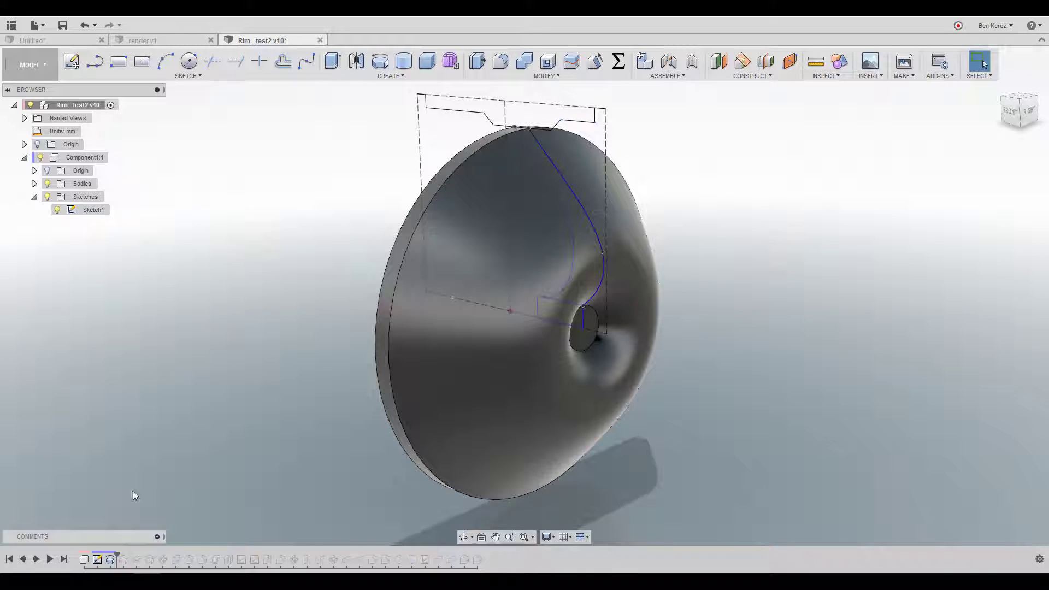
{"action": "left_click", "coordinate": [44, 67]}
{"action": "left_click", "coordinate": [31, 107]}
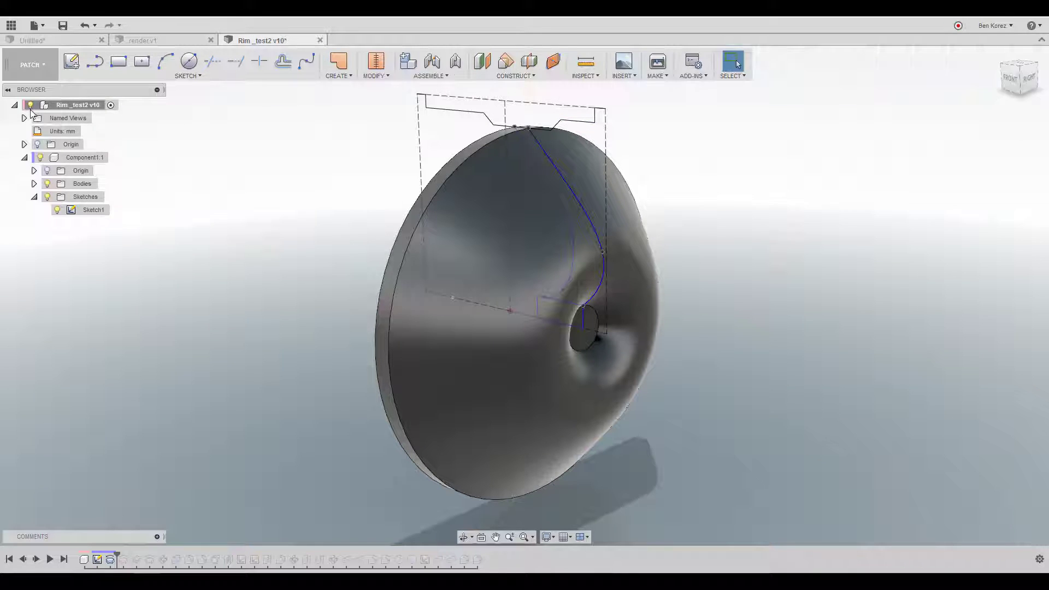
Advance the timeline past the surface revolve and show the surface body Body2
{"action": "left_click", "coordinate": [36, 558]}
{"action": "left_click", "coordinate": [34, 183]}
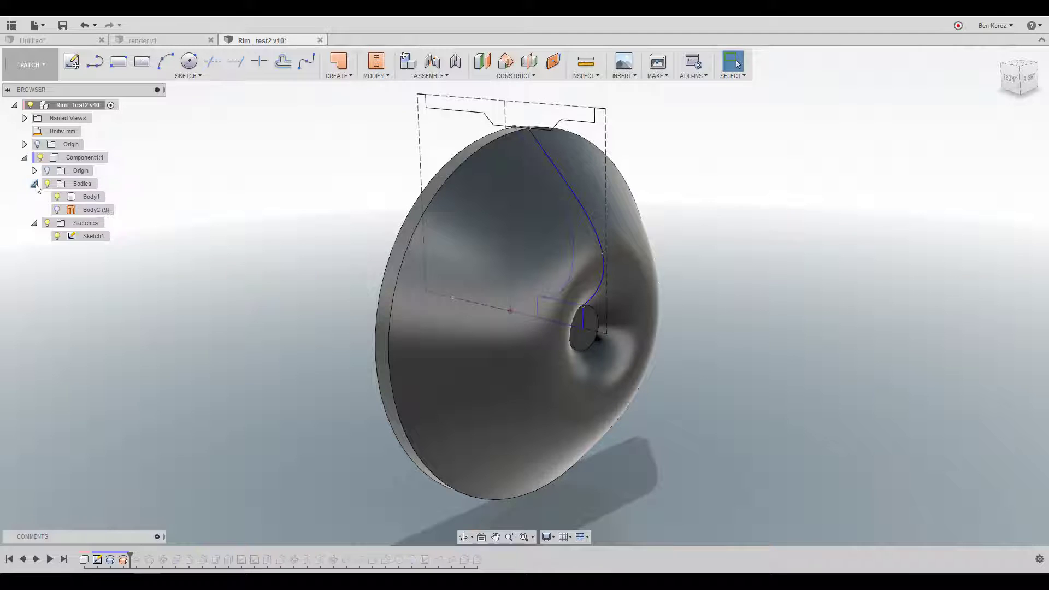
{"action": "left_click", "coordinate": [57, 210]}
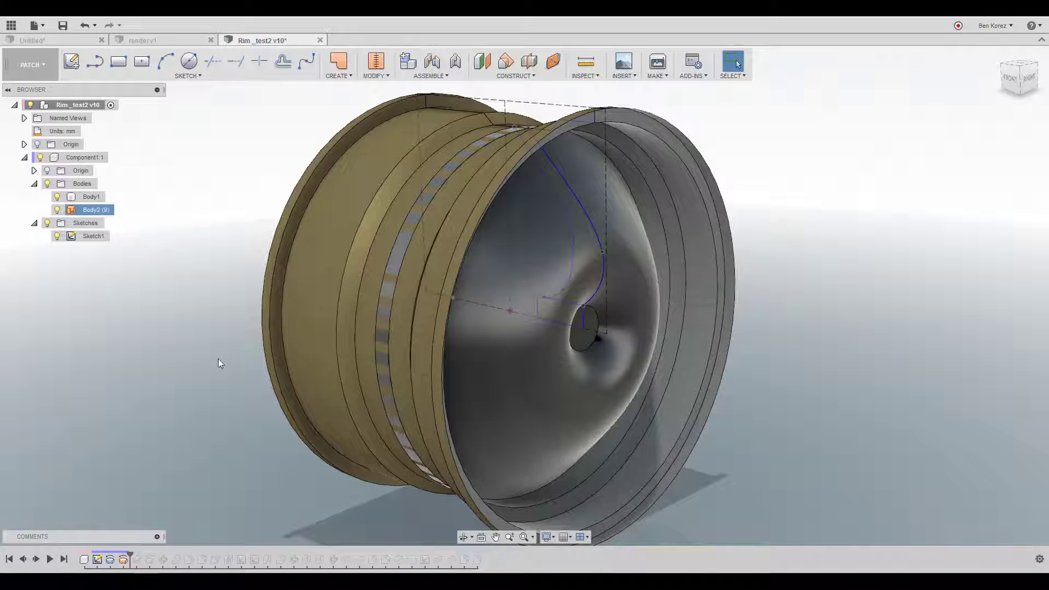
Advance the timeline past the feature that makes the rim surface solid, and inspect the disc and rim bodies
{"action": "left_click", "coordinate": [36, 559]}
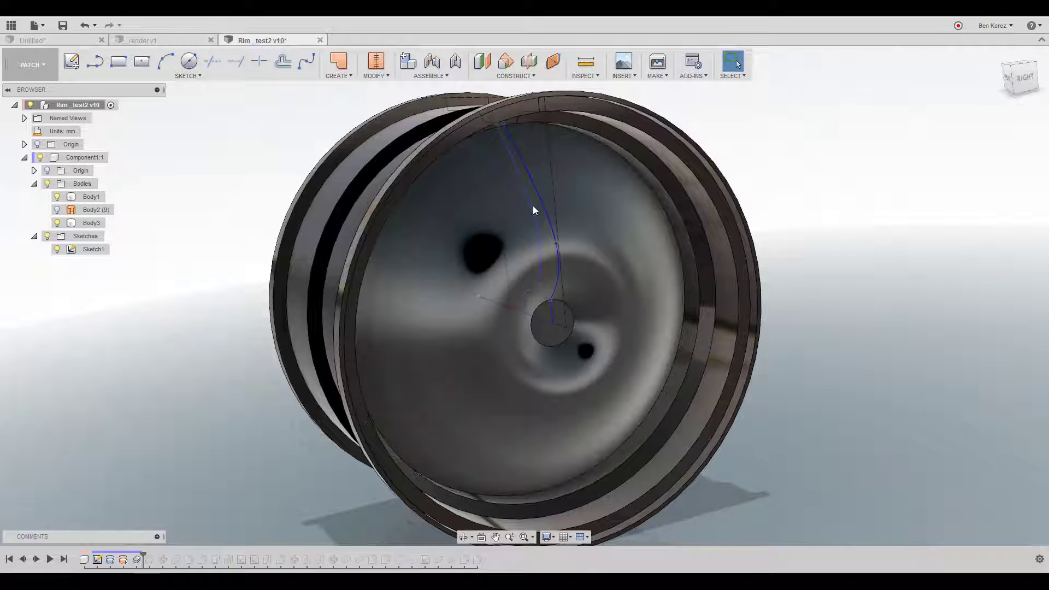
{"action": "left_click", "coordinate": [545, 191]}
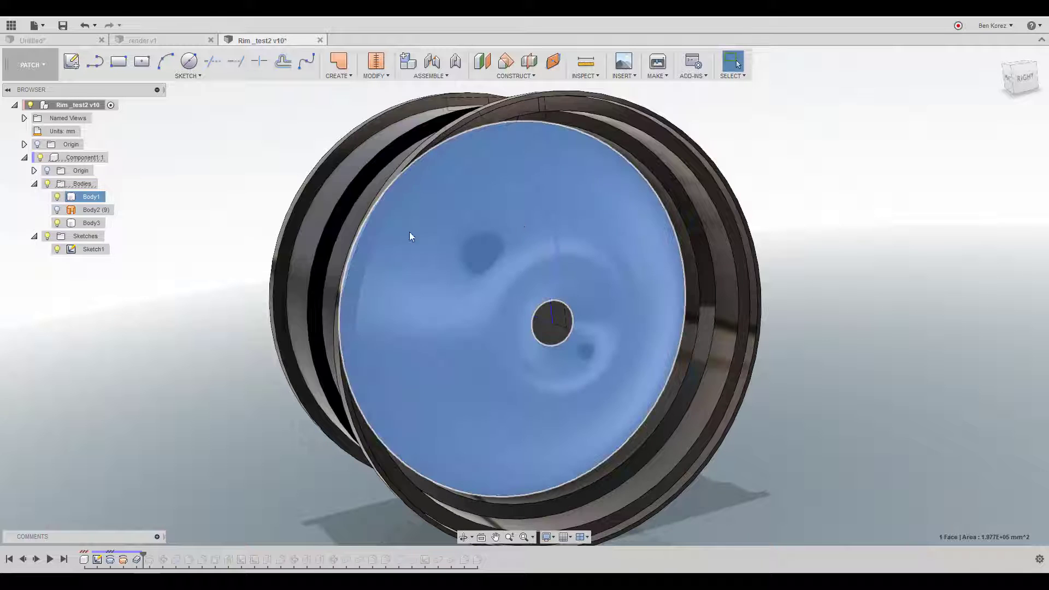
{"action": "left_click", "coordinate": [241, 156]}
{"action": "left_click", "coordinate": [516, 206]}
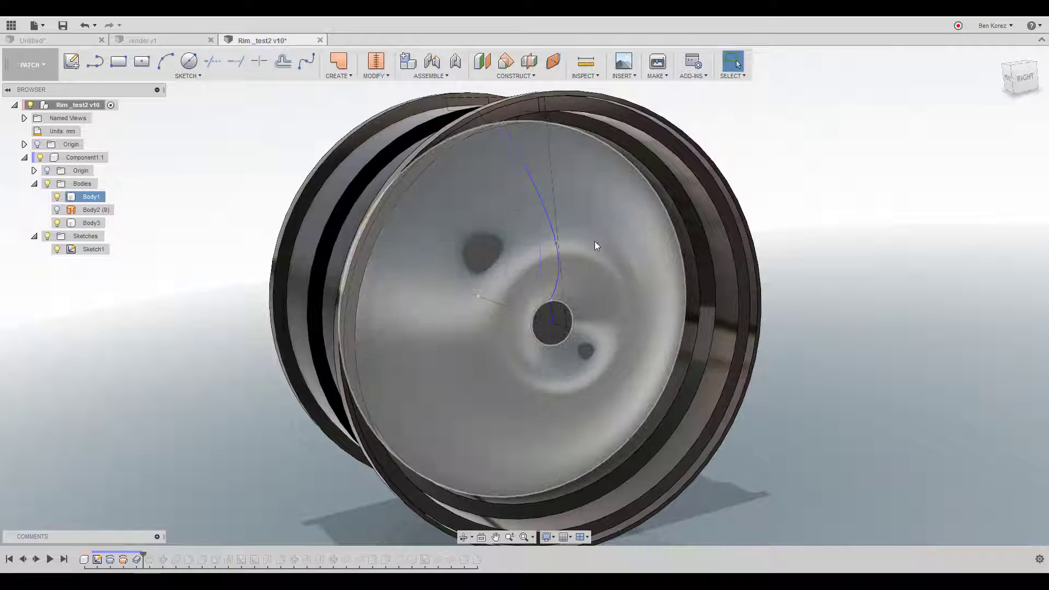
{"action": "left_click", "coordinate": [950, 129]}
{"action": "middle_click_drag", "start_coordinate": [771, 161], "coordinate": [782, 162], "text": "shift"}
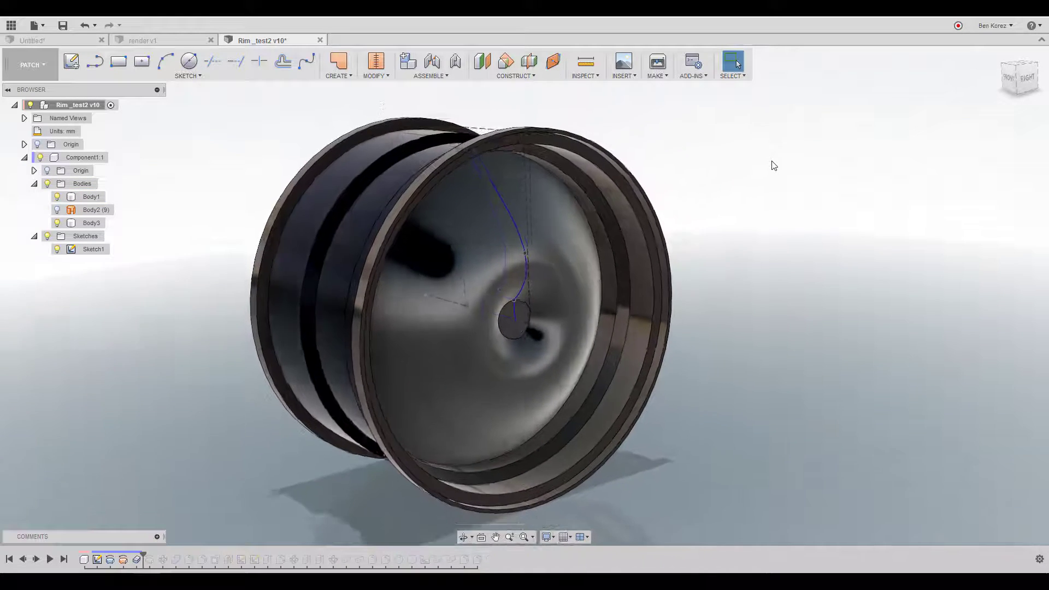
{"action": "left_click", "coordinate": [602, 152]}
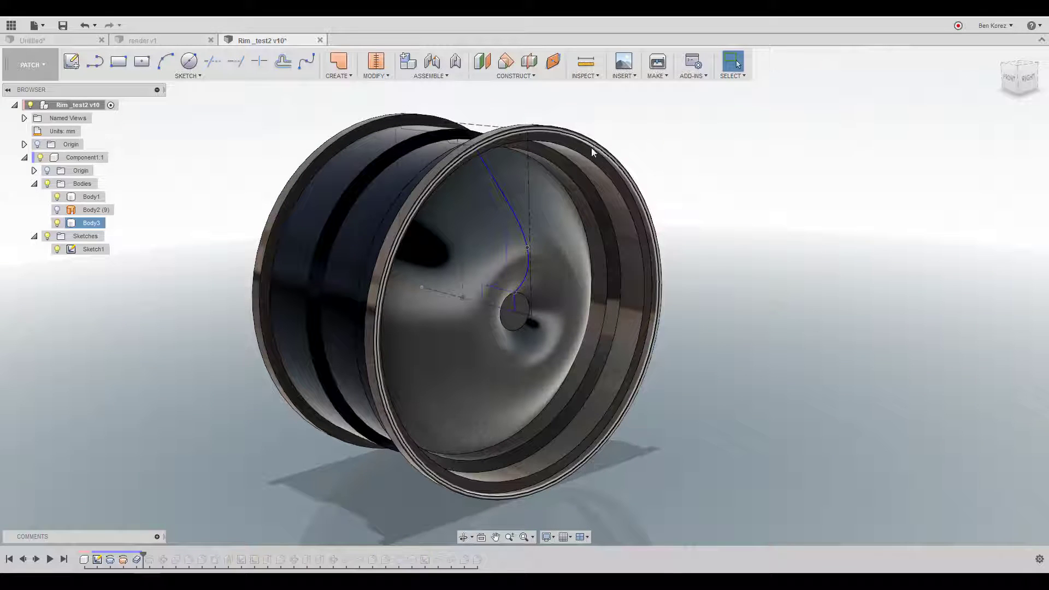
{"action": "left_click", "coordinate": [186, 457]}
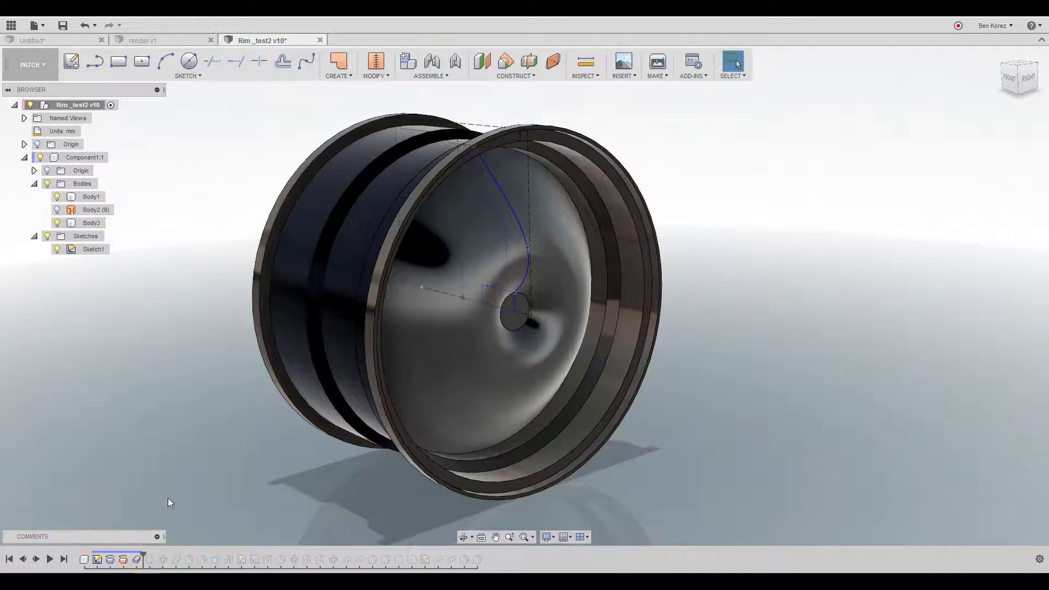
Advance the timeline past the revolve that cuts the central disc and switch to the Model workspace
{"action": "left_click", "coordinate": [36, 559]}
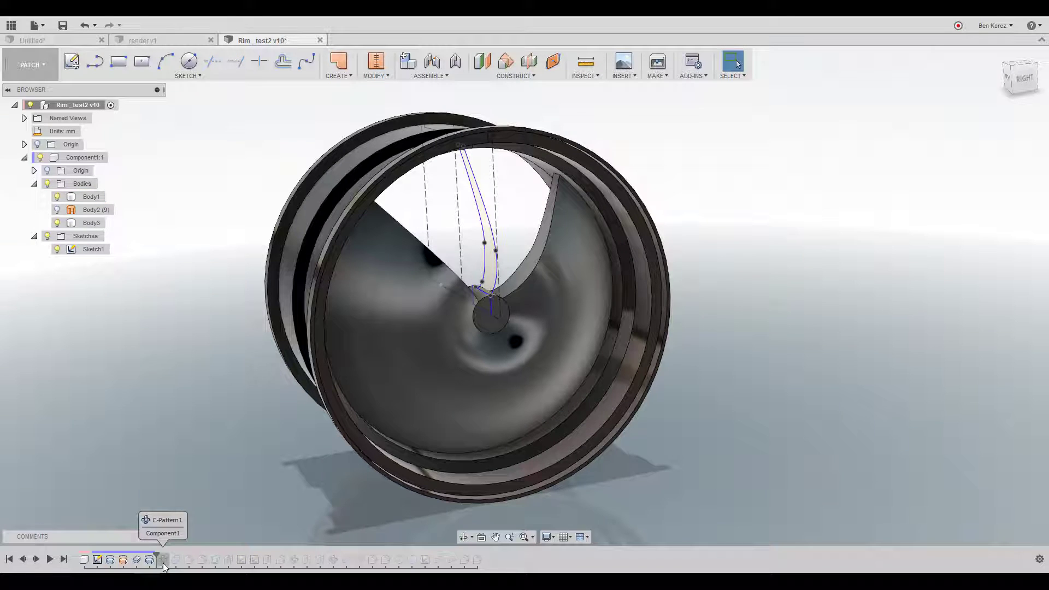
{"action": "left_click", "coordinate": [30, 64]}
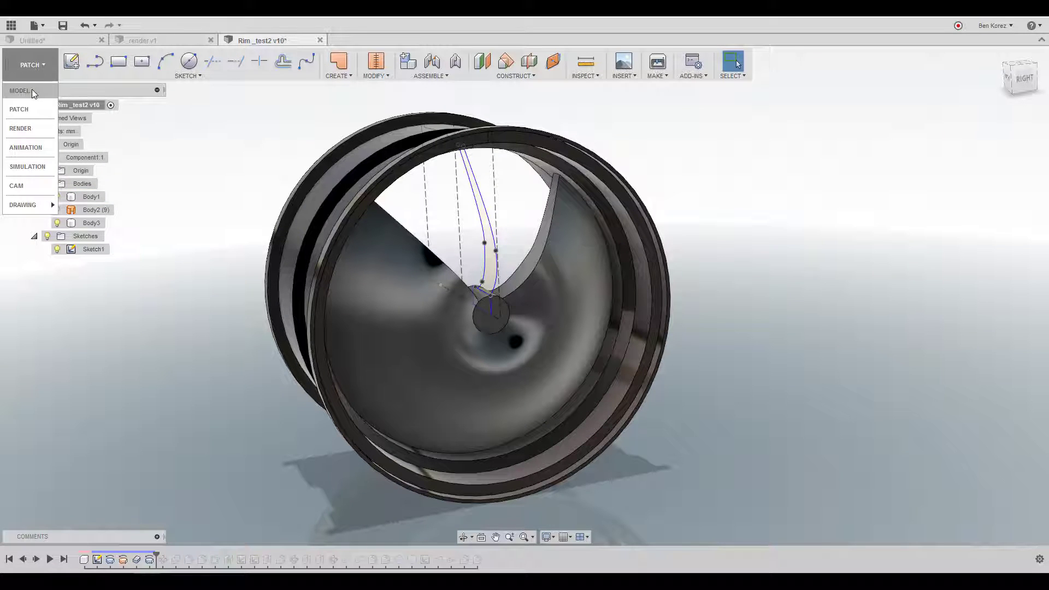
{"action": "left_click", "coordinate": [24, 108]}
{"action": "left_click", "coordinate": [356, 61]}
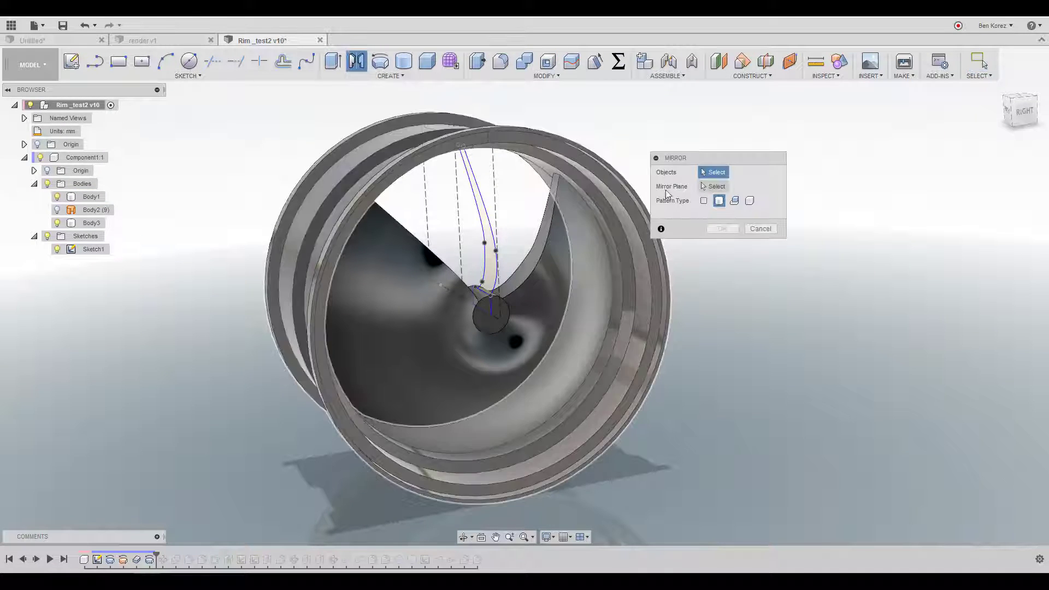
{"action": "left_click", "coordinate": [760, 229]}
{"action": "left_click", "coordinate": [420, 76]}
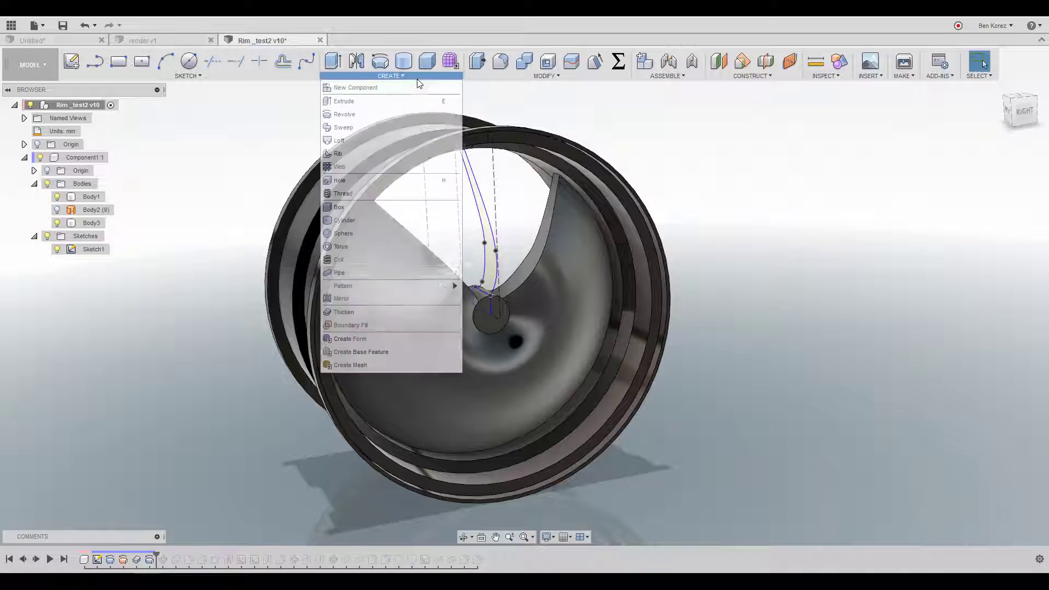
{"action": "mouse_move", "coordinate": [421, 286]}
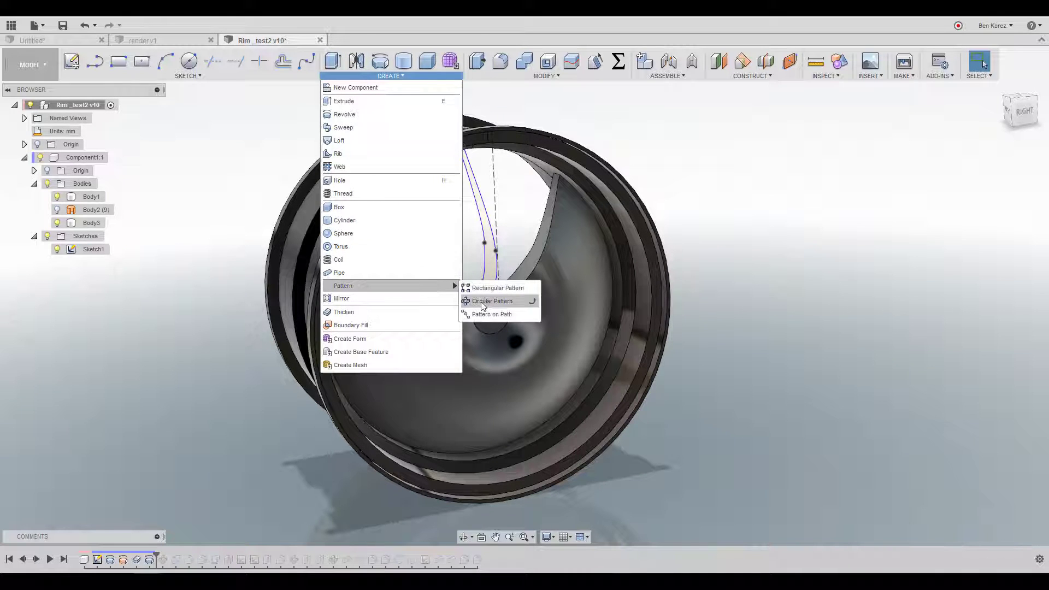
{"action": "left_click", "coordinate": [714, 205]}
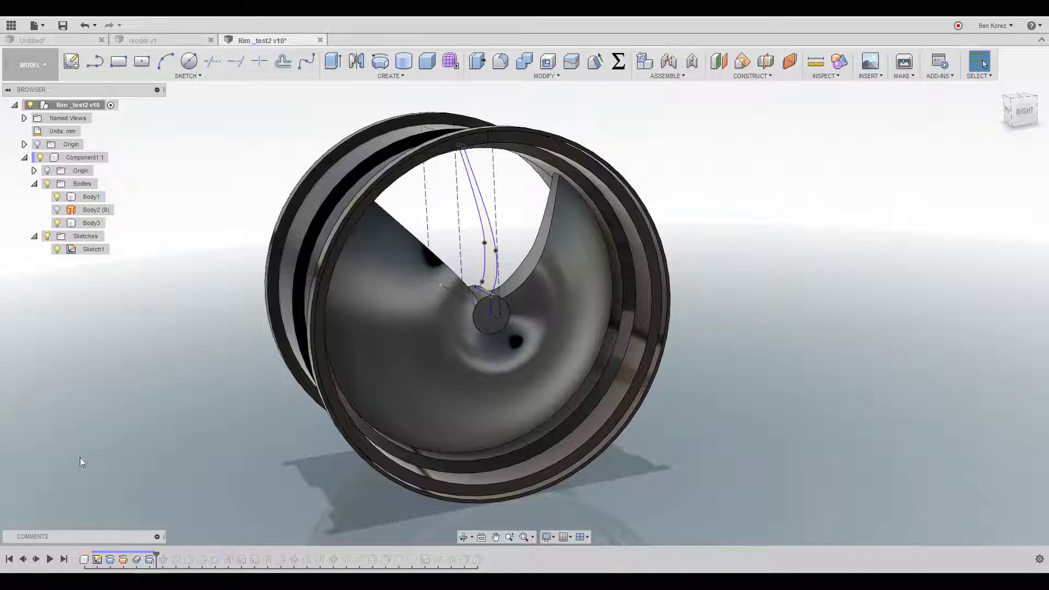
Advance the timeline past the circular pattern of the cut and inspect the three spokes
{"action": "left_click", "coordinate": [37, 560]}
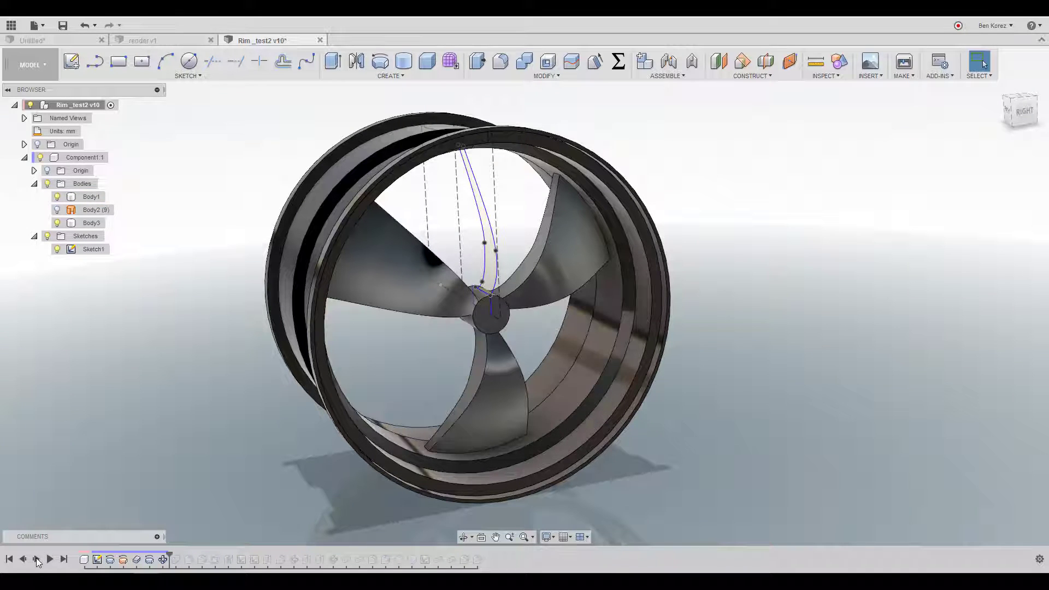
{"action": "middle_click_drag", "start_coordinate": [539, 244], "coordinate": [566, 255], "text": "shift"}
{"action": "scroll", "coordinate": [565, 254], "scroll_direction": "up", "scroll_amount": 2}
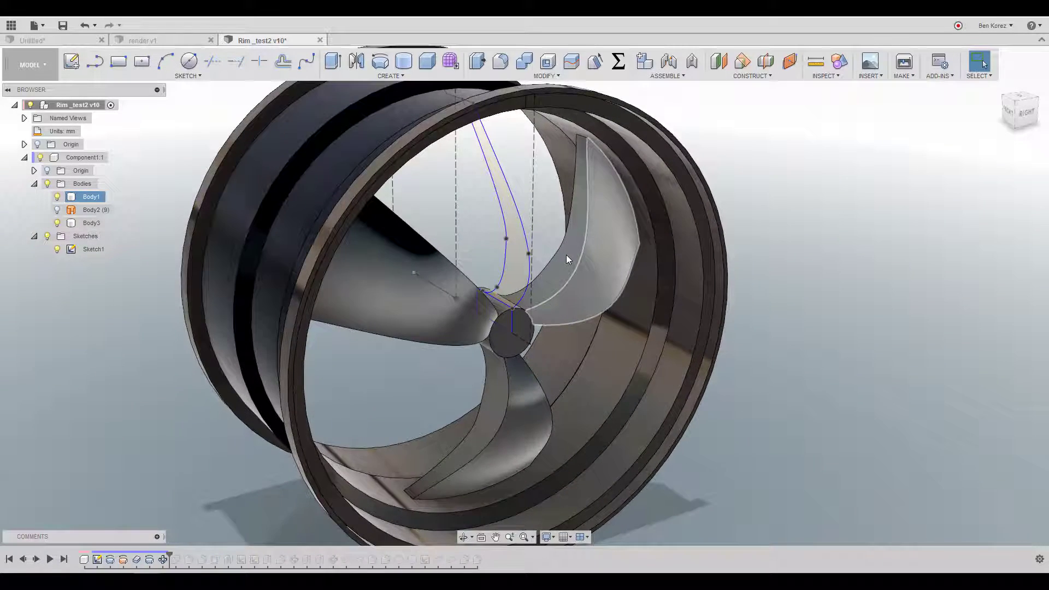
Try a construction plane offset 100 mm from the hub's circular front face and view it against the spokes
{"action": "scroll", "coordinate": [566, 255], "scroll_direction": "up", "scroll_amount": 2}
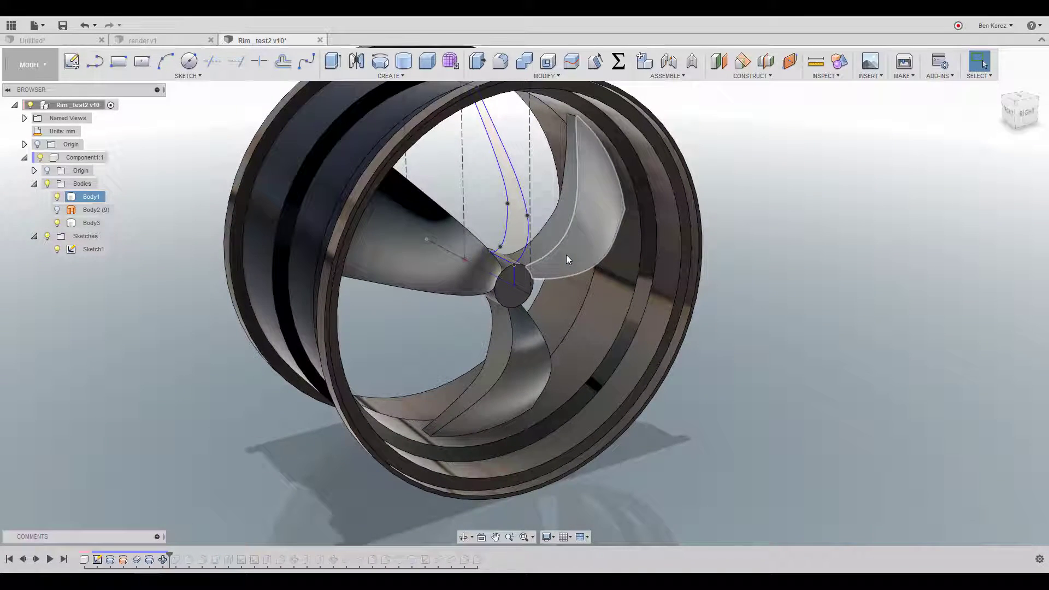
{"action": "scroll", "coordinate": [566, 255], "scroll_direction": "up", "scroll_amount": 3}
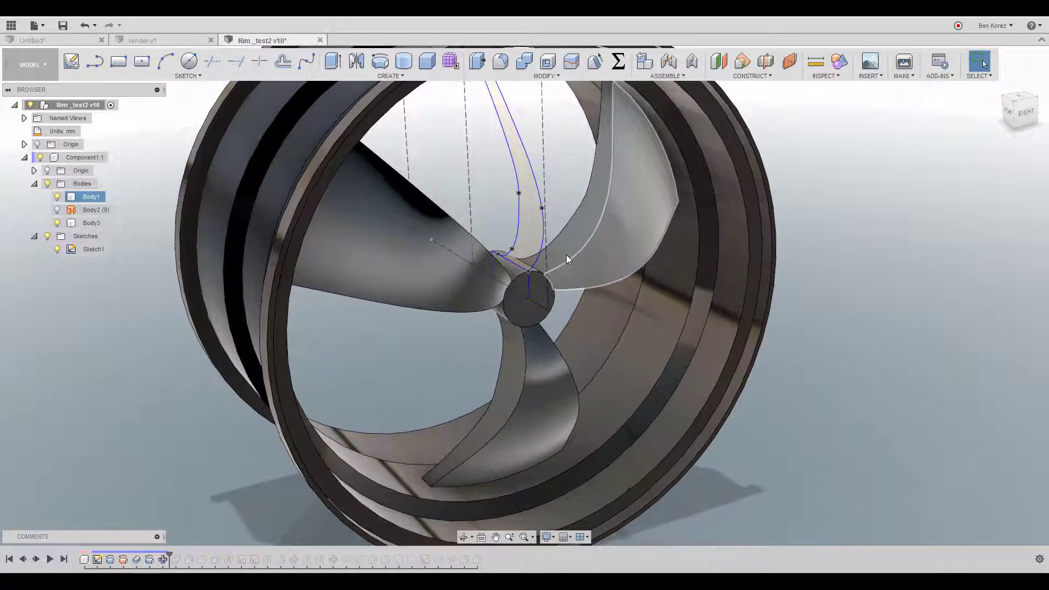
{"action": "scroll", "coordinate": [566, 255], "scroll_direction": "down", "scroll_amount": 1}
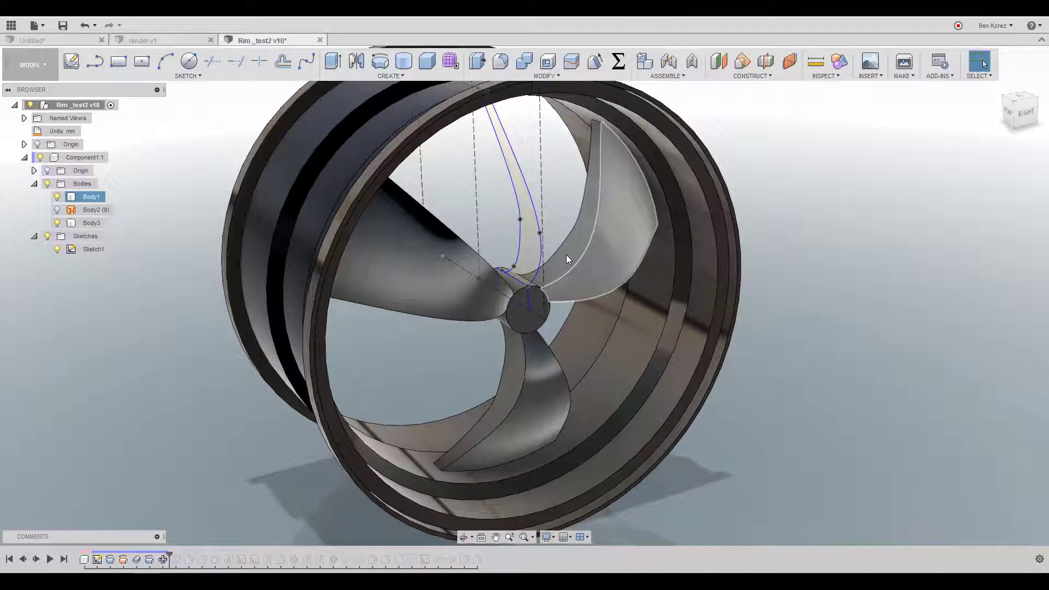
{"action": "middle_click_drag", "start_coordinate": [566, 255], "coordinate": [512, 302], "text": "shift"}
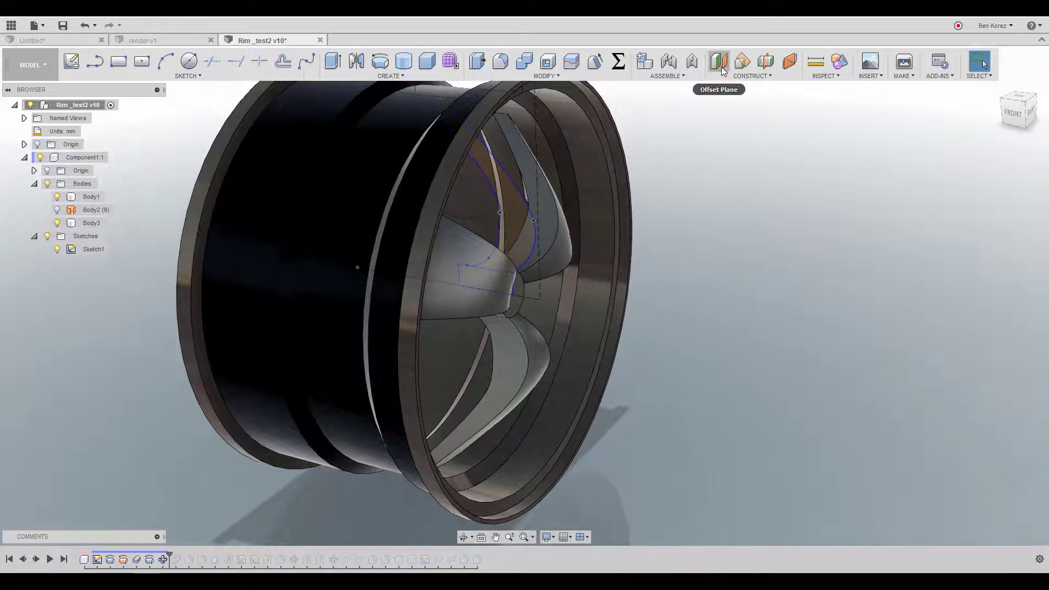
{"action": "left_click", "coordinate": [720, 62]}
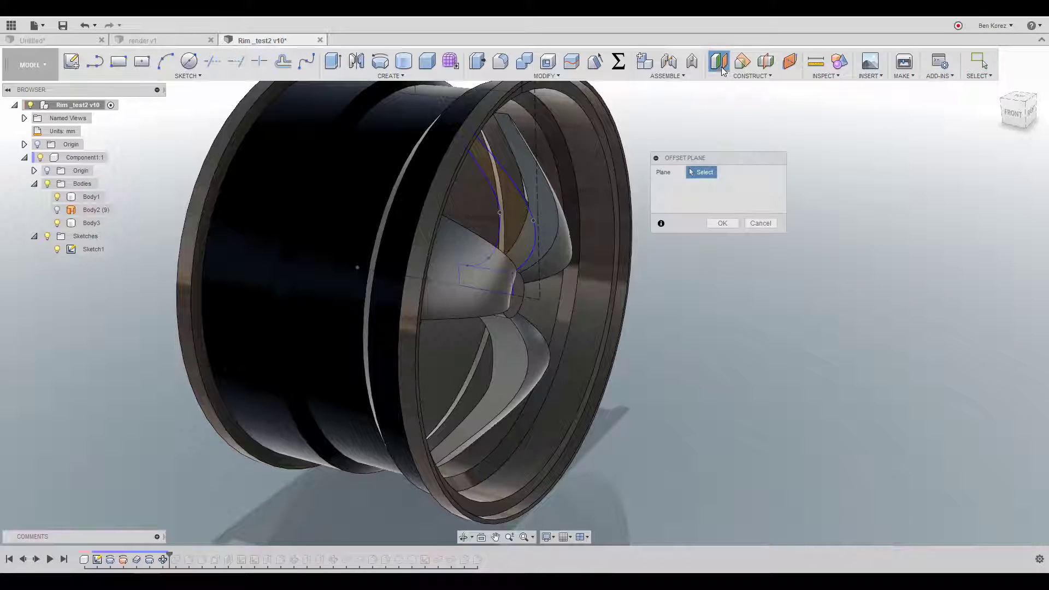
{"action": "left_click", "coordinate": [512, 306]}
{"action": "left_click_drag", "start_coordinate": [534, 313], "coordinate": [606, 306]}
{"action": "middle_click_drag", "start_coordinate": [607, 306], "coordinate": [493, 136], "text": "shift"}
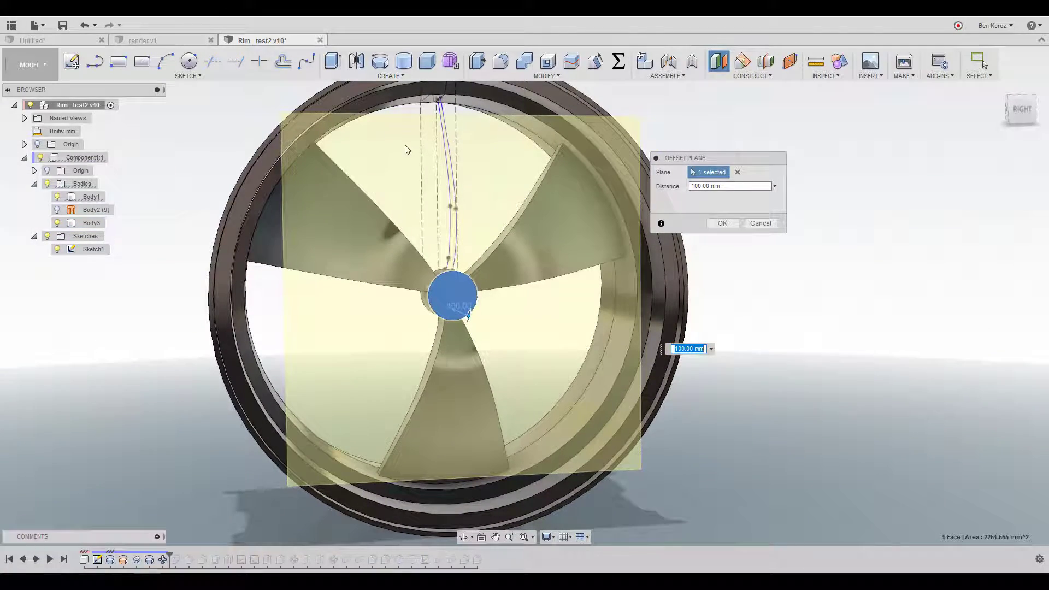
{"action": "middle_click_drag", "start_coordinate": [575, 219], "coordinate": [526, 204], "text": "shift"}
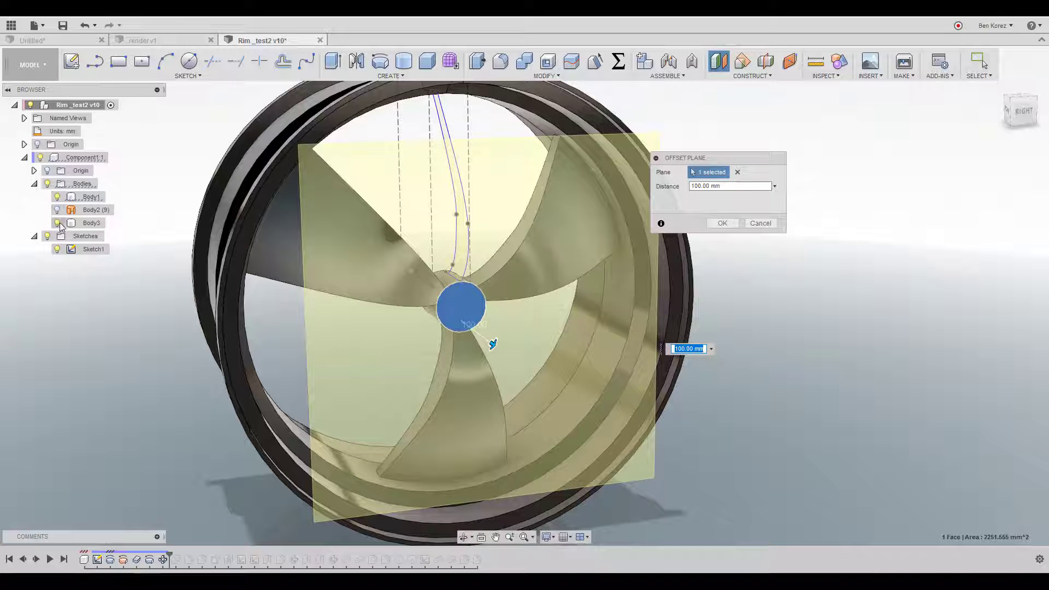
Hide Body3 to view the spokes against the offset plane preview, then cancel the plane
{"action": "left_click", "coordinate": [57, 198]}
{"action": "left_click", "coordinate": [57, 197]}
{"action": "left_click", "coordinate": [57, 223]}
{"action": "middle_click_drag", "start_coordinate": [344, 204], "coordinate": [413, 164], "text": "shift"}
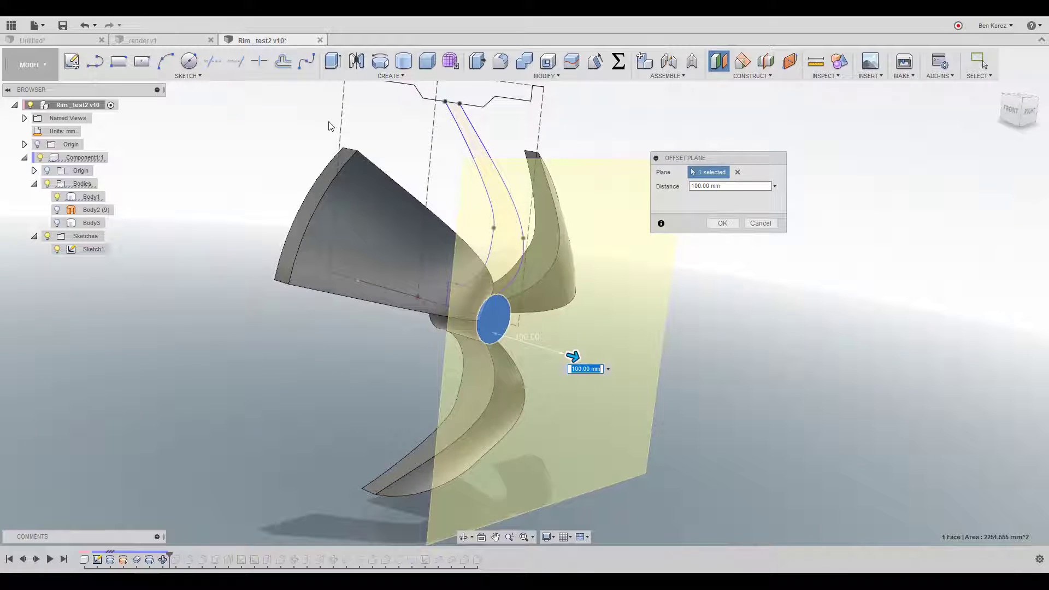
{"action": "middle_click_drag", "start_coordinate": [311, 153], "coordinate": [373, 193], "text": "shift"}
{"action": "middle_click_drag", "start_coordinate": [539, 195], "coordinate": [513, 243], "text": "shift"}
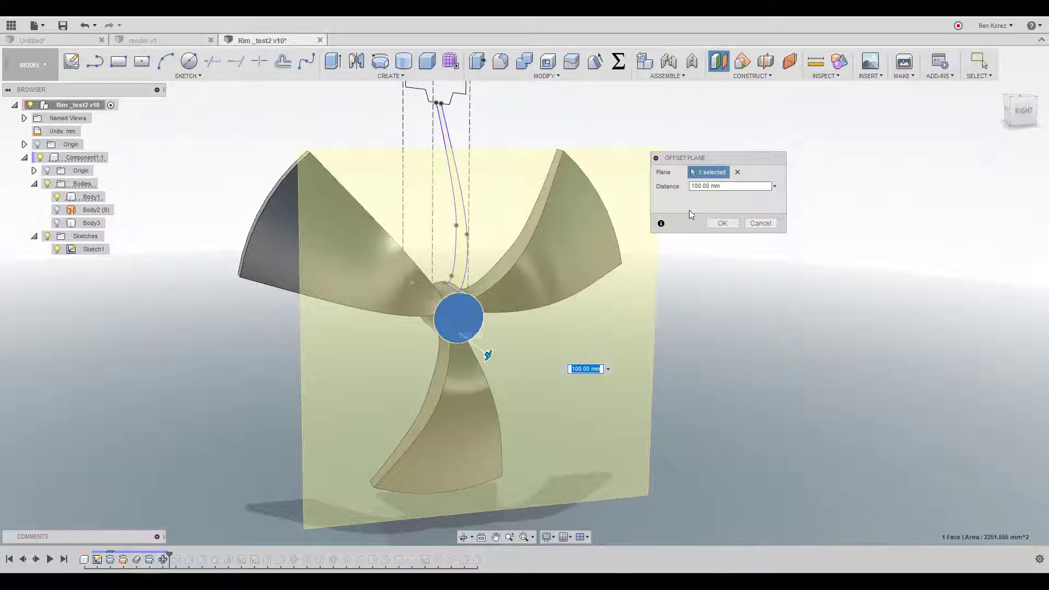
{"action": "left_click", "coordinate": [755, 223]}
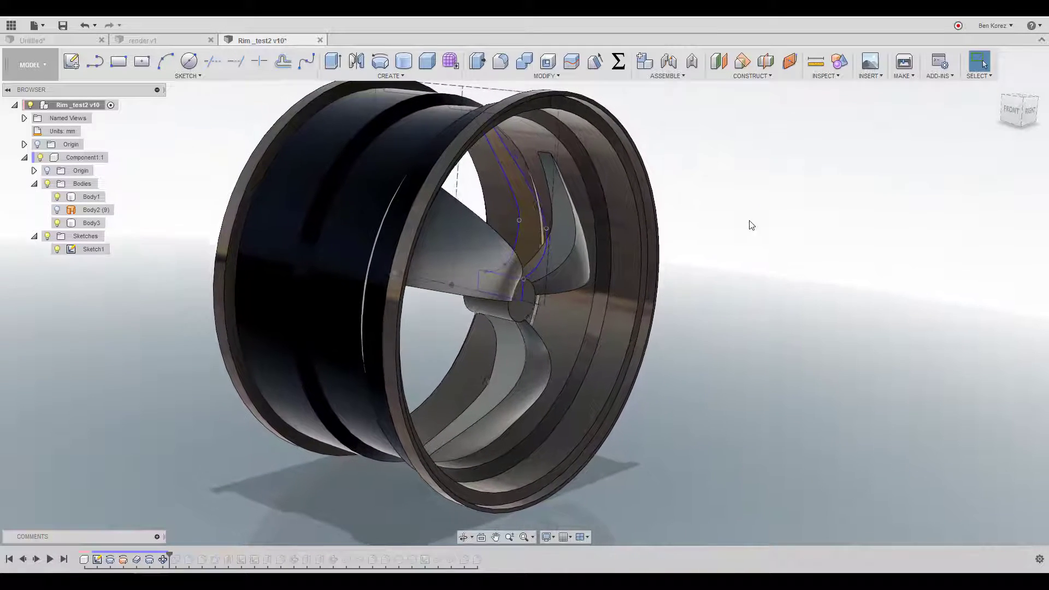
Advance the timeline past the body combine and the two spoke fillets, and hide Sketch1
{"action": "left_click", "coordinate": [37, 559]}
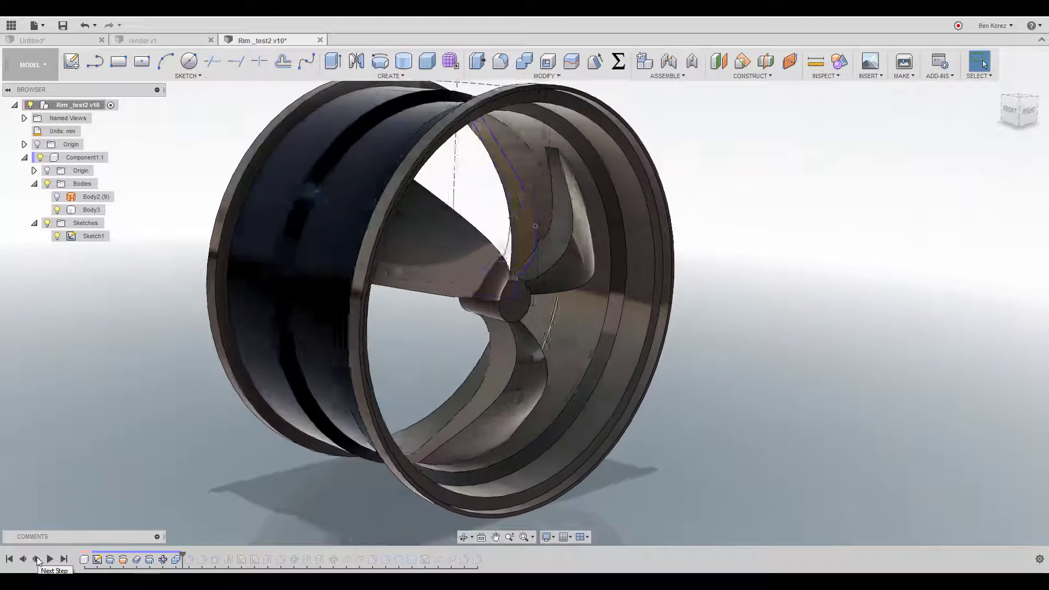
{"action": "left_click", "coordinate": [37, 559]}
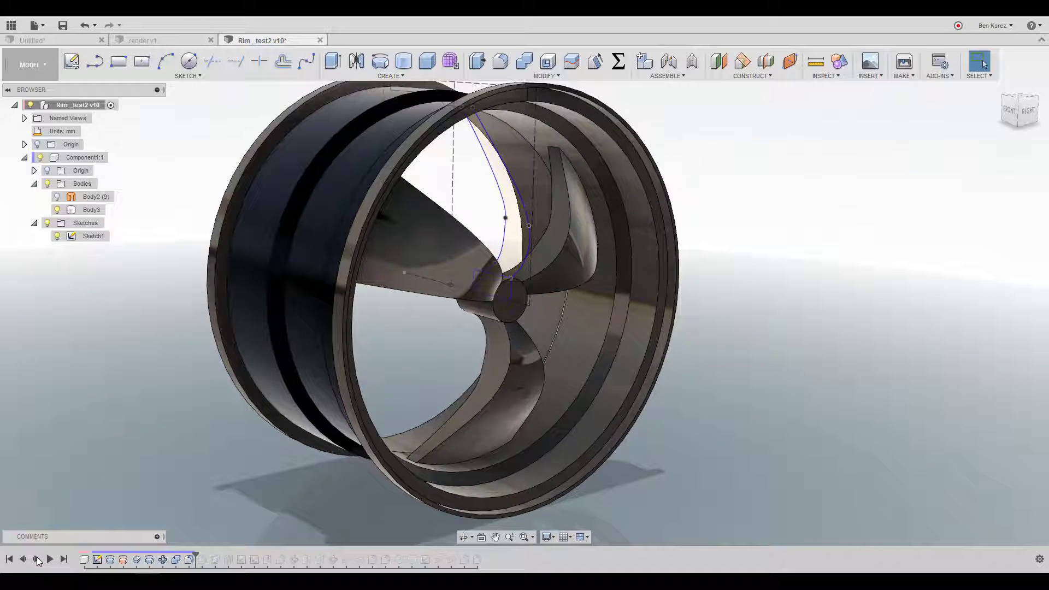
{"action": "left_click", "coordinate": [37, 559]}
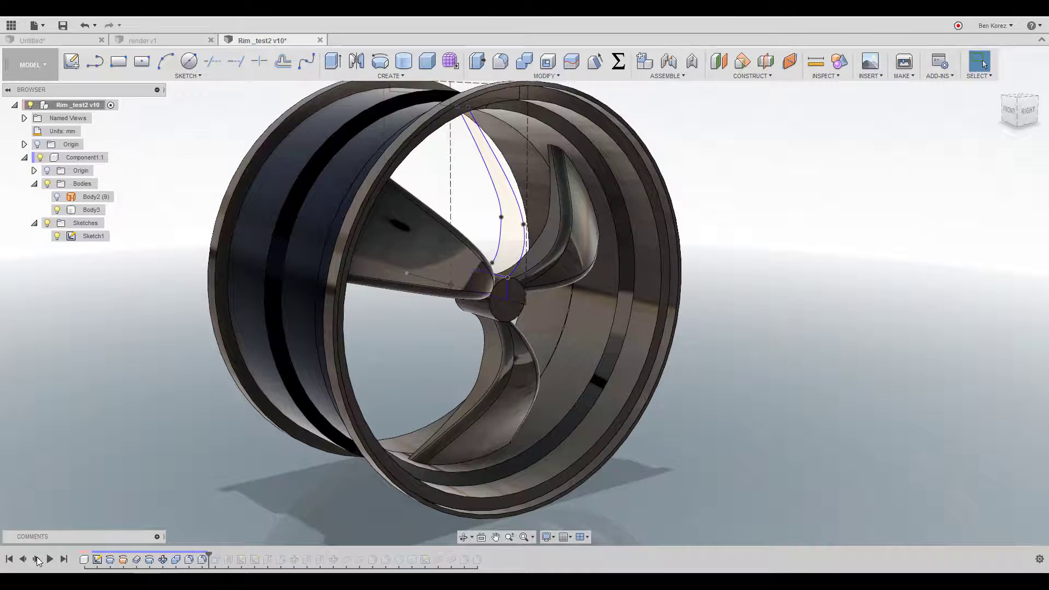
{"action": "left_click", "coordinate": [57, 236]}
{"action": "scroll", "coordinate": [110, 306], "scroll_direction": "up", "scroll_amount": 1}
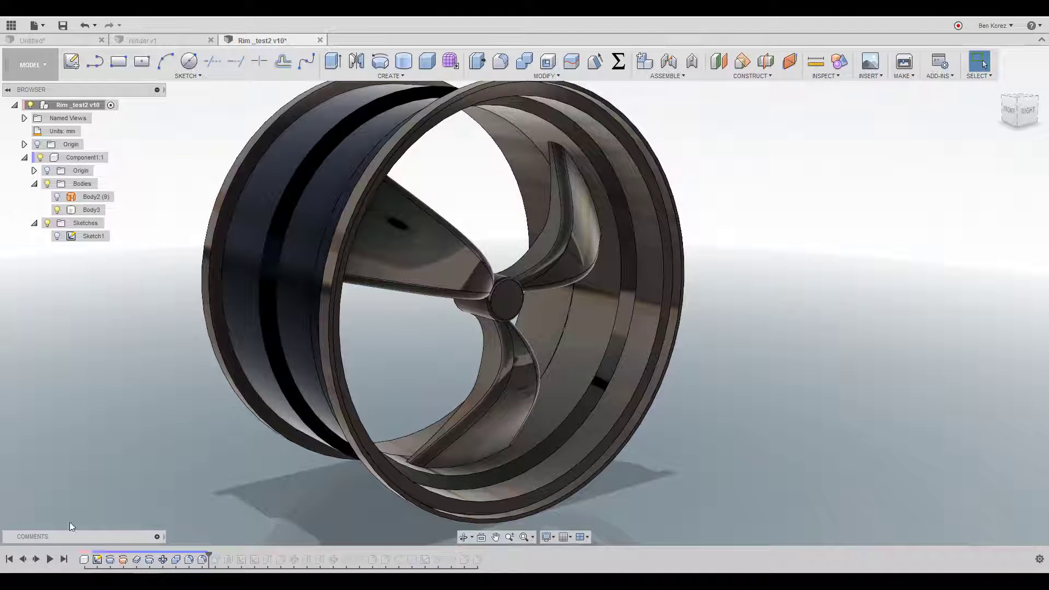
Advance the timeline past the hub extension, the construction plane and the spoke hole sketch, and show that sketch
{"action": "left_click", "coordinate": [38, 559]}
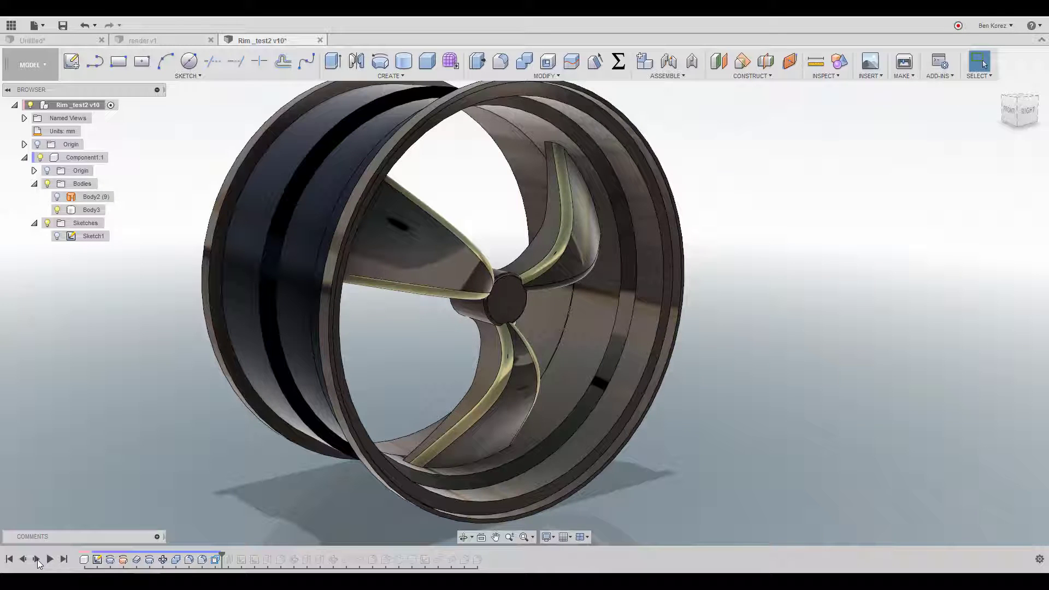
{"action": "left_click", "coordinate": [37, 559]}
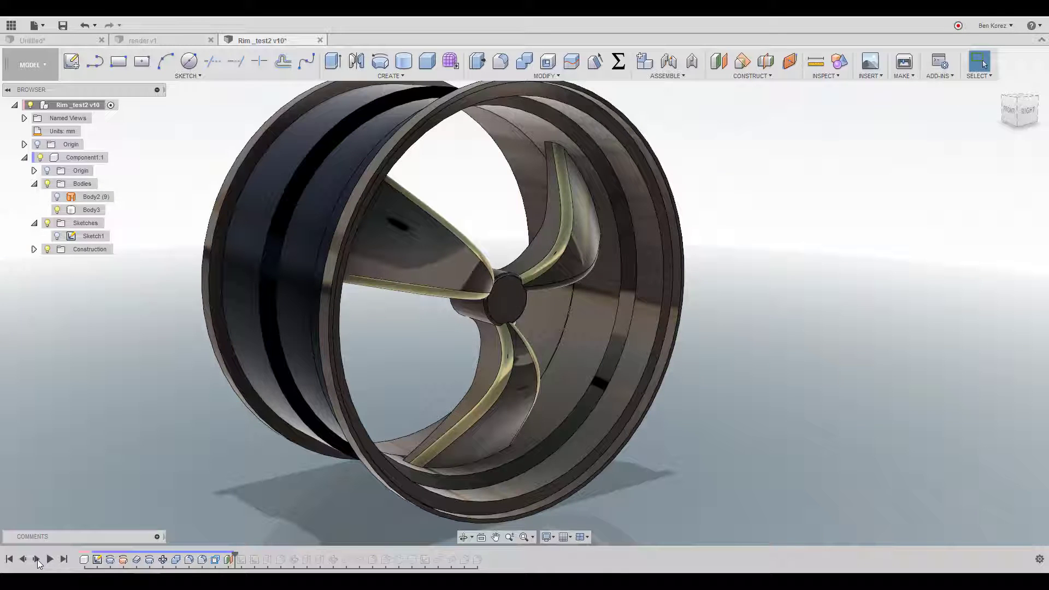
{"action": "left_click", "coordinate": [37, 560]}
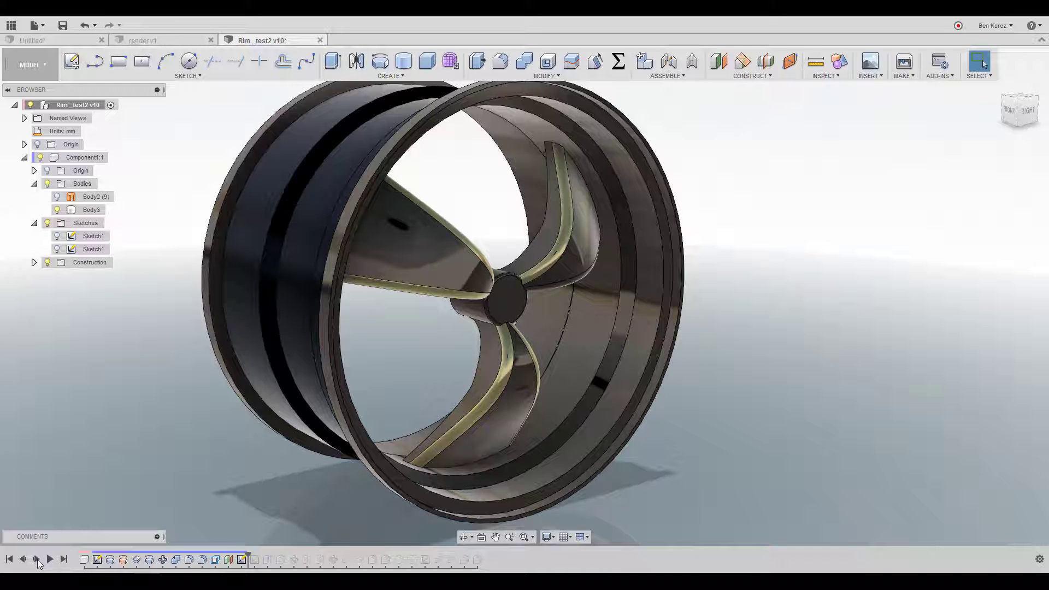
{"action": "left_click", "coordinate": [57, 250]}
{"action": "mouse_move", "coordinate": [679, 210]}
{"action": "middle_mouse_down", "text": "shift"}
{"action": "mouse_move", "coordinate": [603, 202]}
{"action": "mouse_move", "coordinate": [597, 245]}
{"action": "mouse_move", "coordinate": [603, 225]}
{"action": "mouse_move", "coordinate": [640, 228]}
{"action": "middle_mouse_up", "text": "shift"}
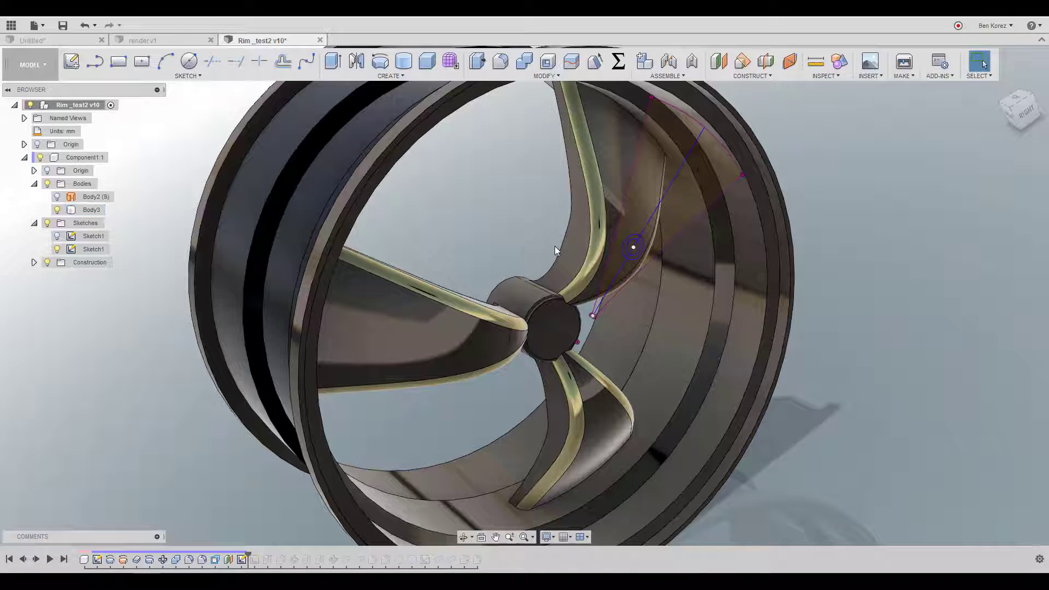
{"action": "middle_click_drag", "start_coordinate": [525, 253], "coordinate": [191, 529], "text": "shift"}
Show Sketch2 and advance the timeline past the hole cuts, fillet and first hole pattern to the smallest spoke hole
{"action": "left_click", "coordinate": [36, 560]}
{"action": "left_click", "coordinate": [36, 560]}
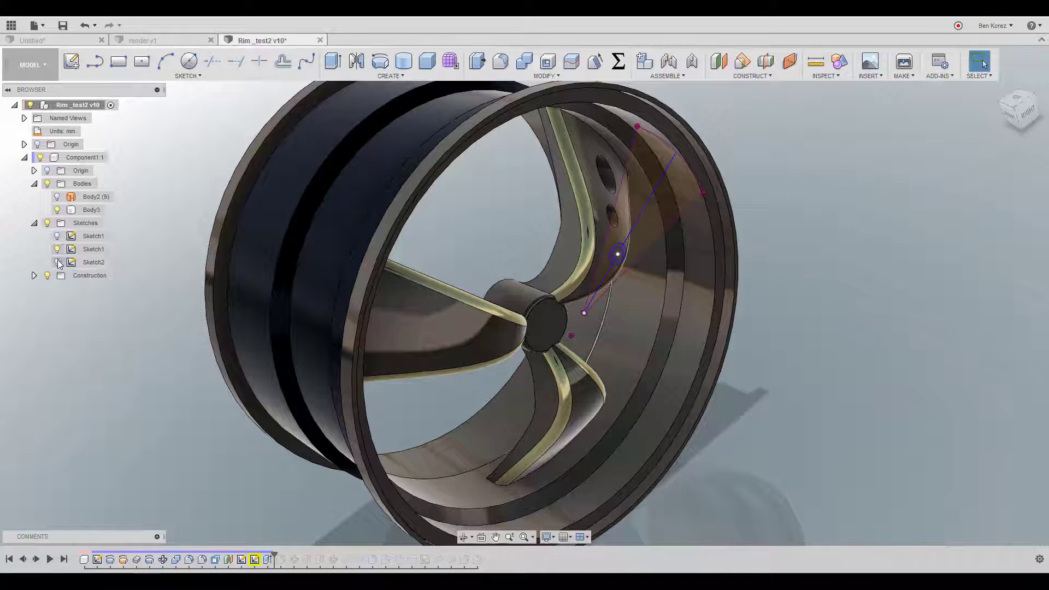
{"action": "middle_click_drag", "start_coordinate": [363, 230], "coordinate": [579, 201], "text": "shift"}
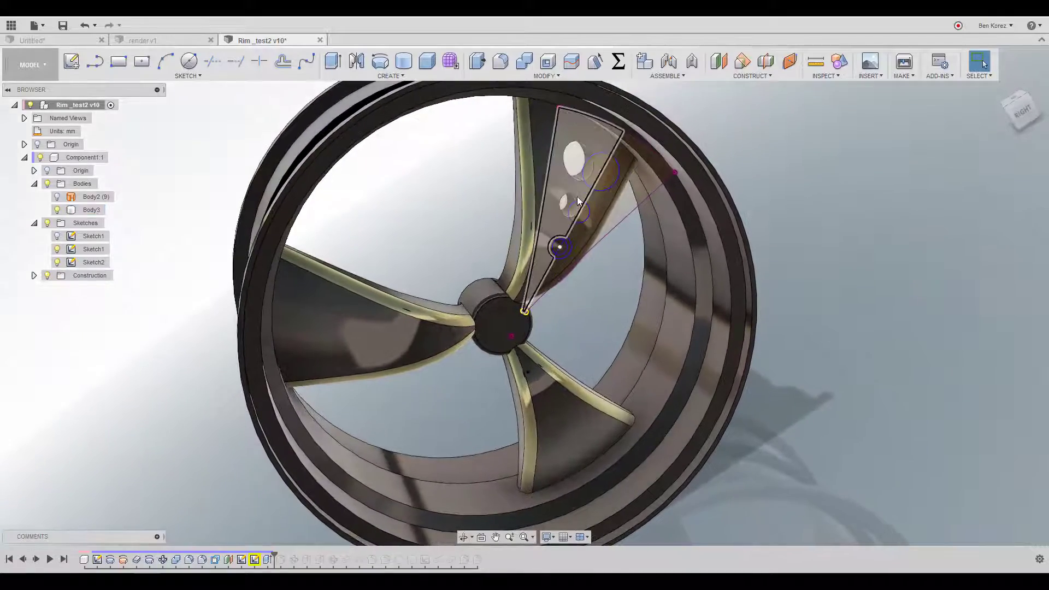
{"action": "middle_click_drag", "start_coordinate": [575, 237], "coordinate": [539, 253], "text": "shift"}
{"action": "scroll", "coordinate": [539, 253], "scroll_direction": "down", "scroll_amount": 3}
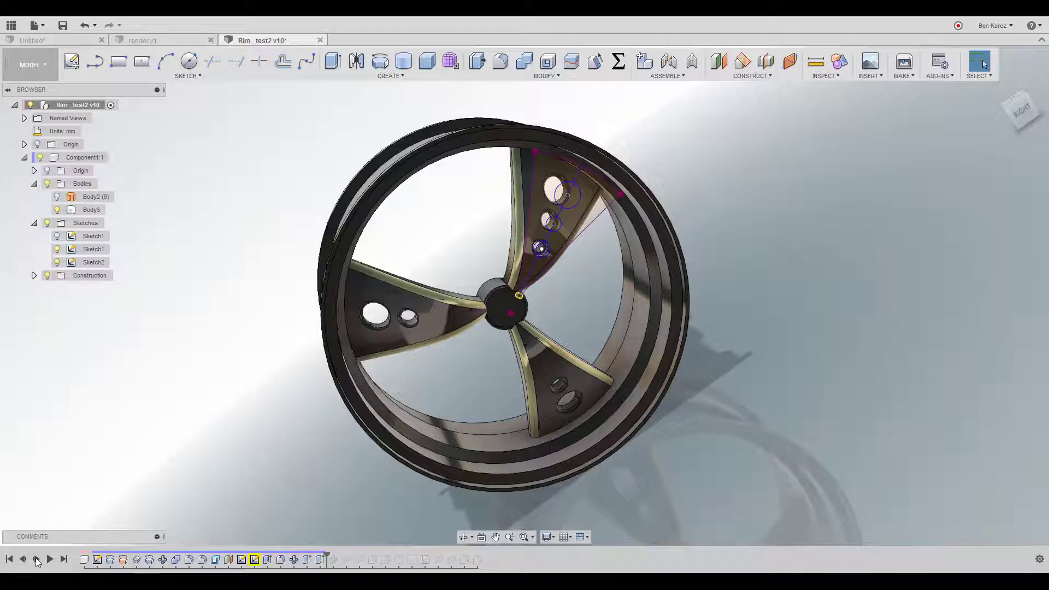
Inspect the smallest stepped hole, and advance the timeline past its circular pattern and the pipe feature
{"action": "scroll", "coordinate": [542, 282], "scroll_direction": "up", "scroll_amount": 5}
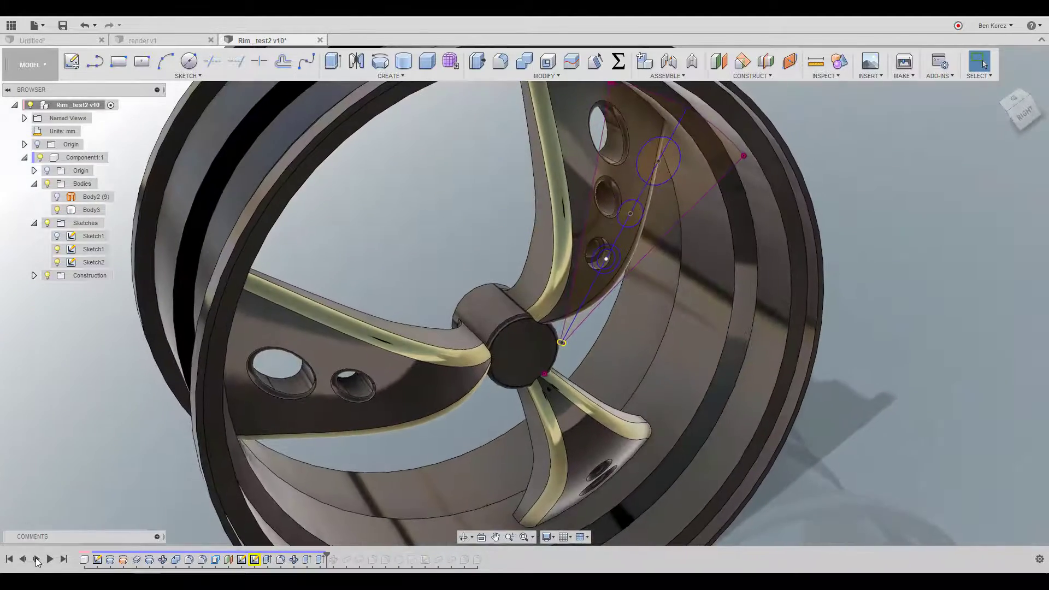
{"action": "scroll", "coordinate": [597, 248], "scroll_direction": "up", "scroll_amount": 2}
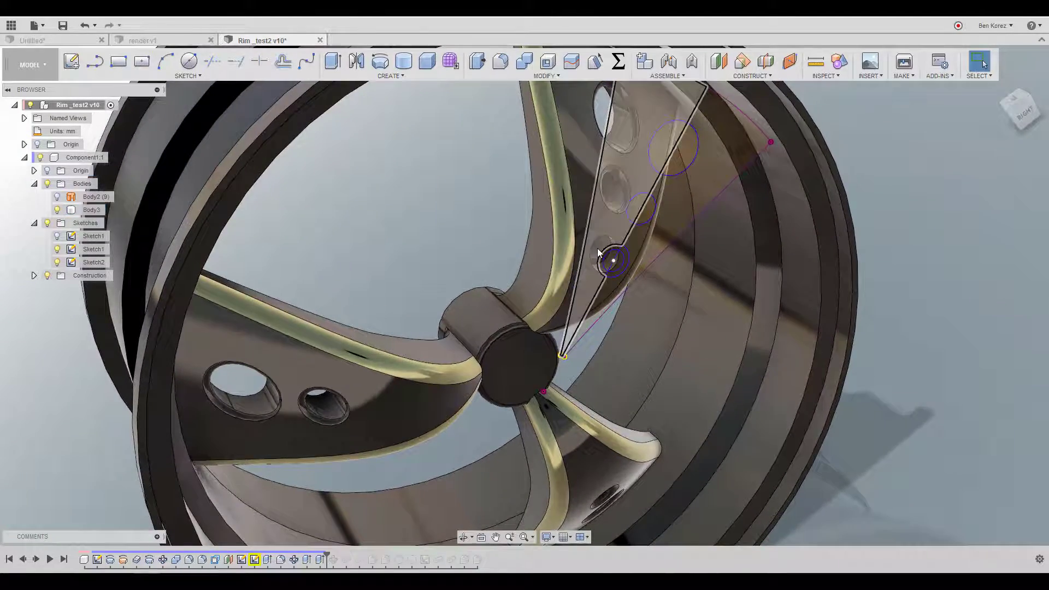
{"action": "scroll", "coordinate": [596, 248], "scroll_direction": "down", "scroll_amount": 4}
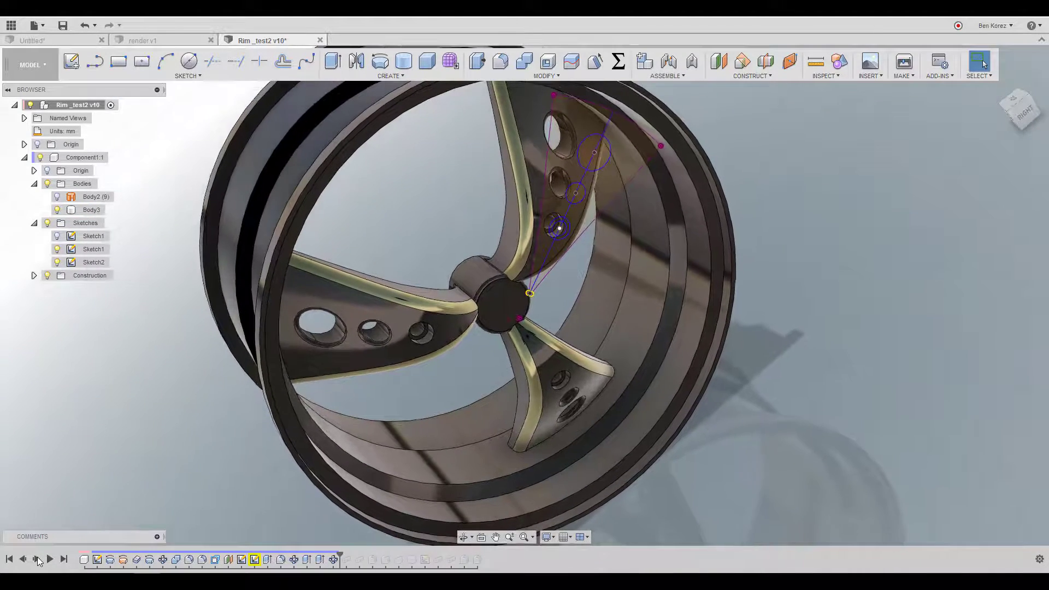
{"action": "middle_click_drag", "start_coordinate": [416, 332], "coordinate": [418, 333], "text": "shift"}
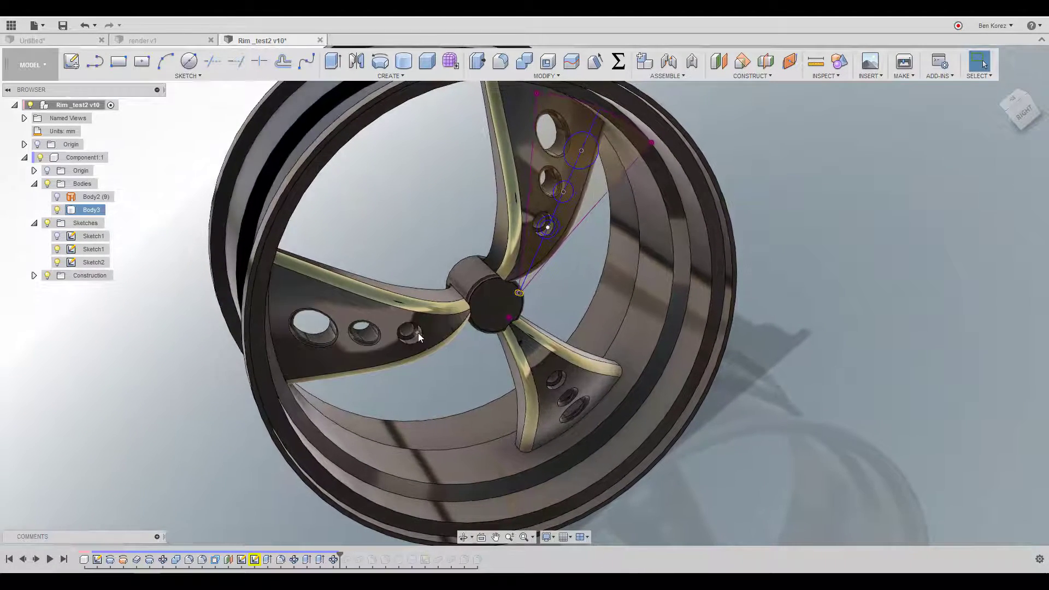
{"action": "left_click", "coordinate": [509, 380]}
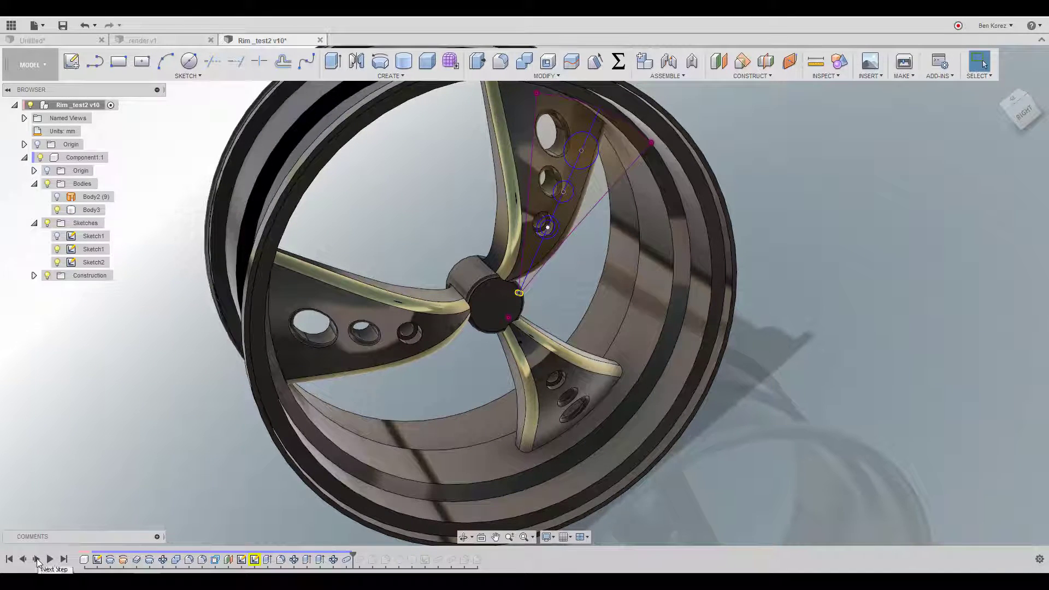
Step the timeline back and forward over the pipe feature to compare its effect on the rim
{"action": "left_click", "coordinate": [37, 558]}
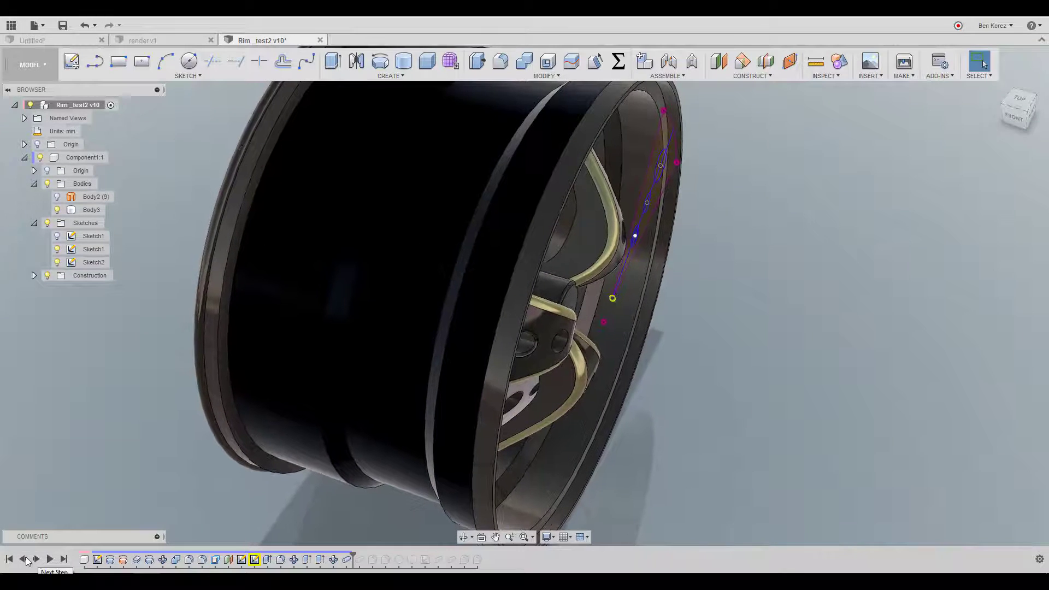
{"action": "left_click", "coordinate": [22, 558]}
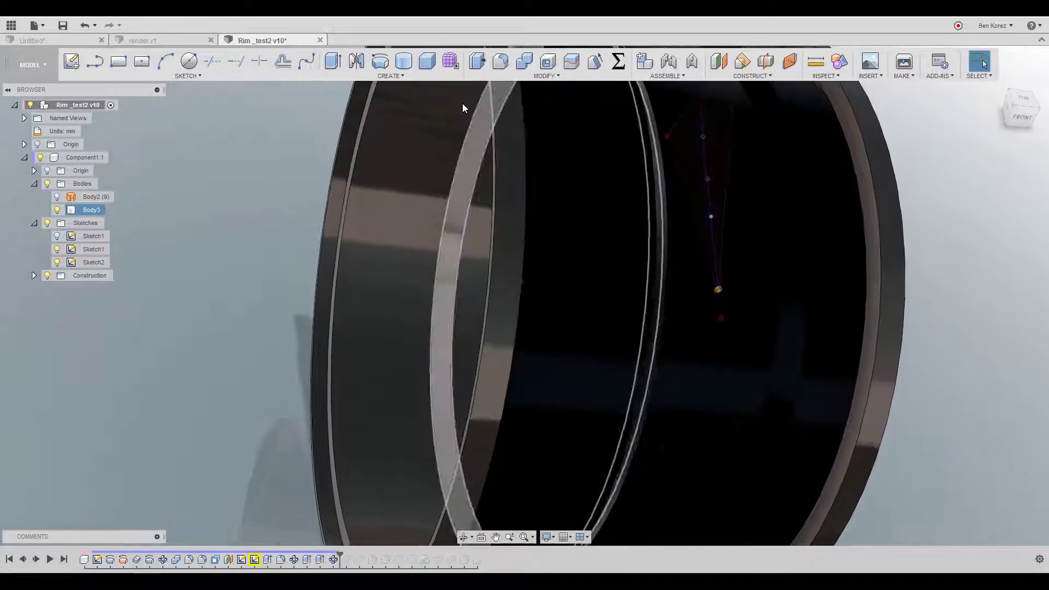
{"action": "left_click", "coordinate": [39, 557]}
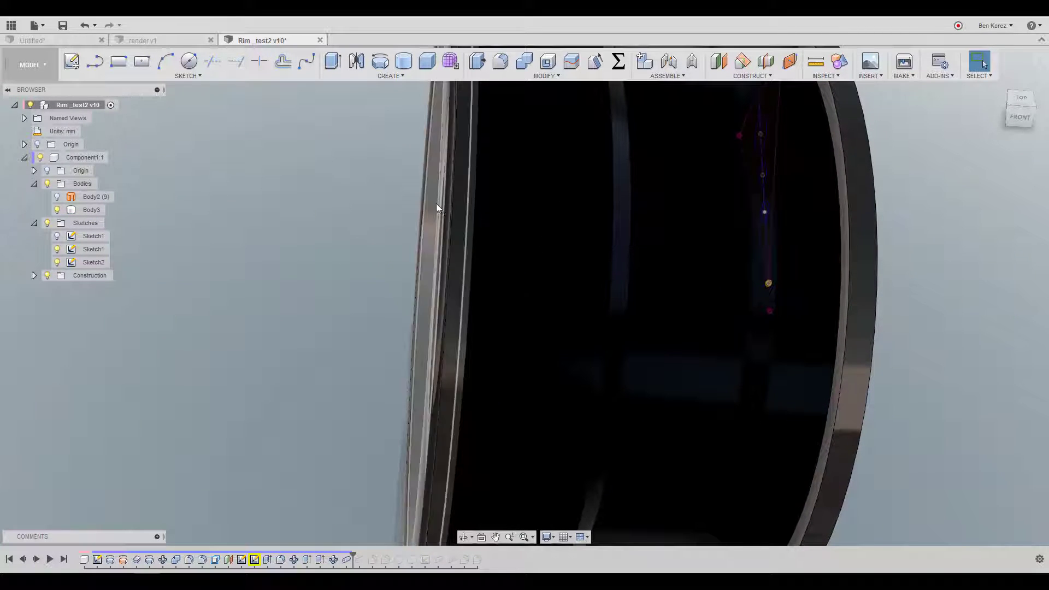
{"action": "middle_click_drag", "start_coordinate": [448, 188], "coordinate": [345, 215], "text": "shift"}
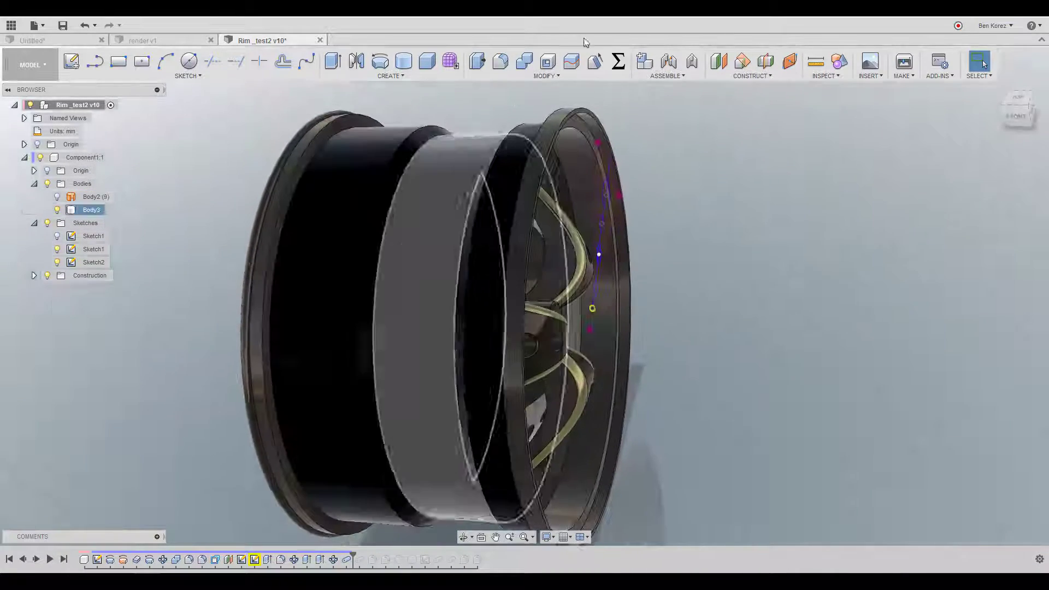
Try a circular pipe along the rim's outer front edge with the Join operation, and cancel the command
{"action": "left_click", "coordinate": [381, 76]}
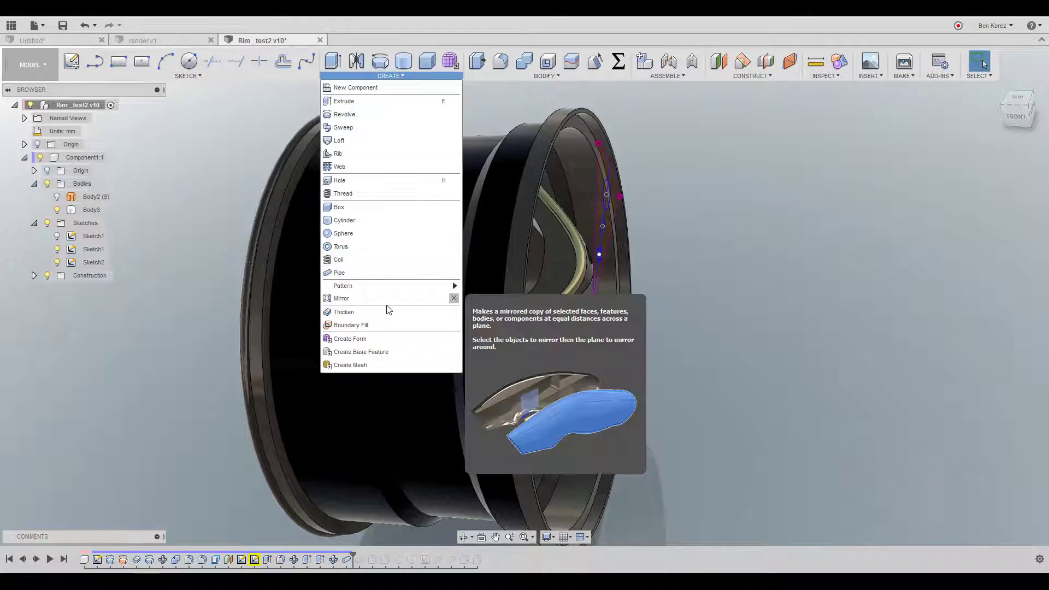
{"action": "left_click", "coordinate": [396, 271]}
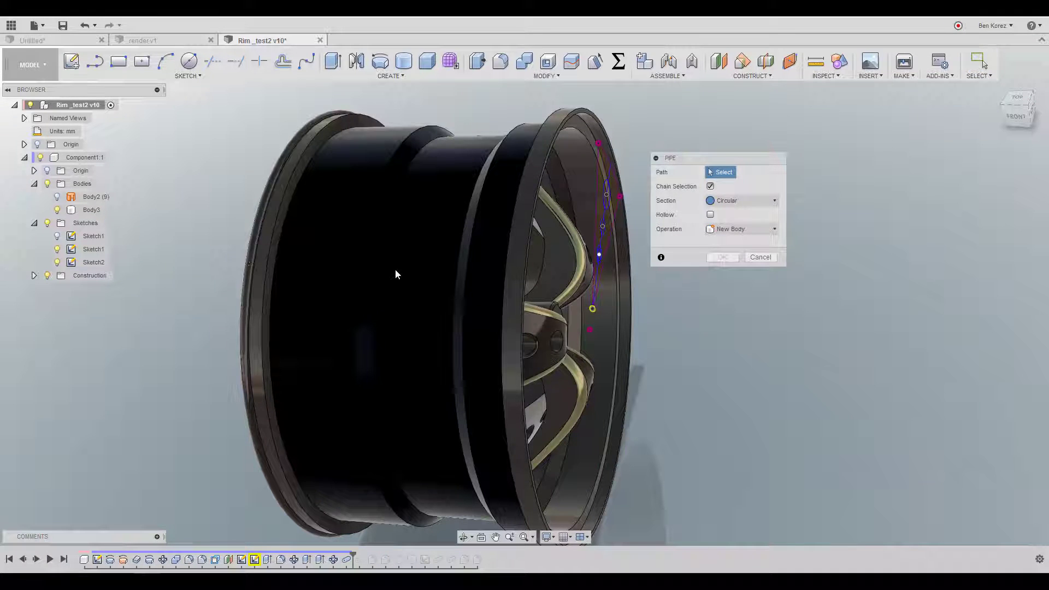
{"action": "left_click", "coordinate": [572, 112]}
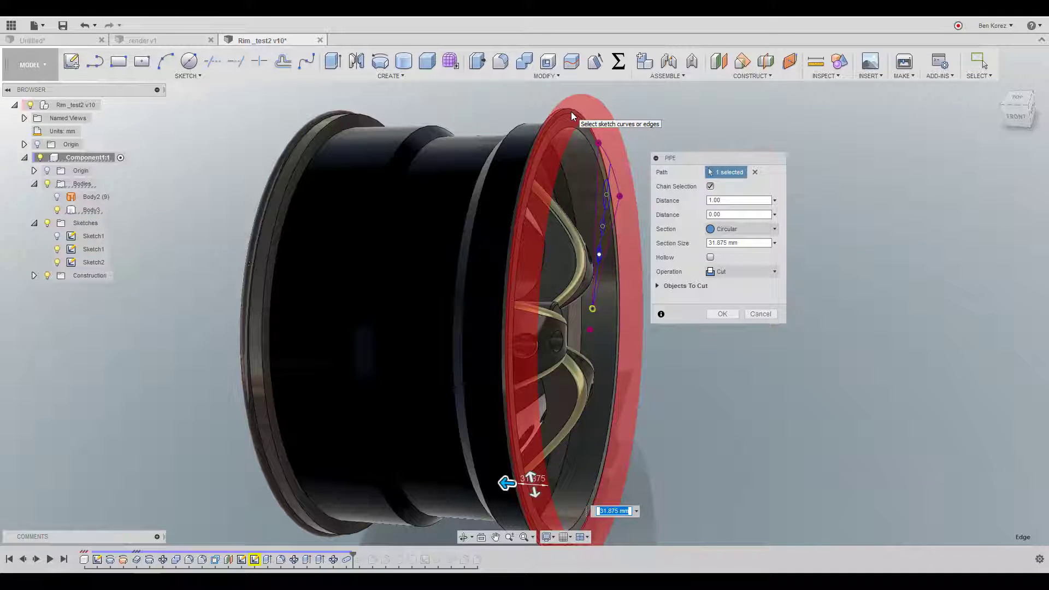
{"action": "left_click", "coordinate": [752, 229]}
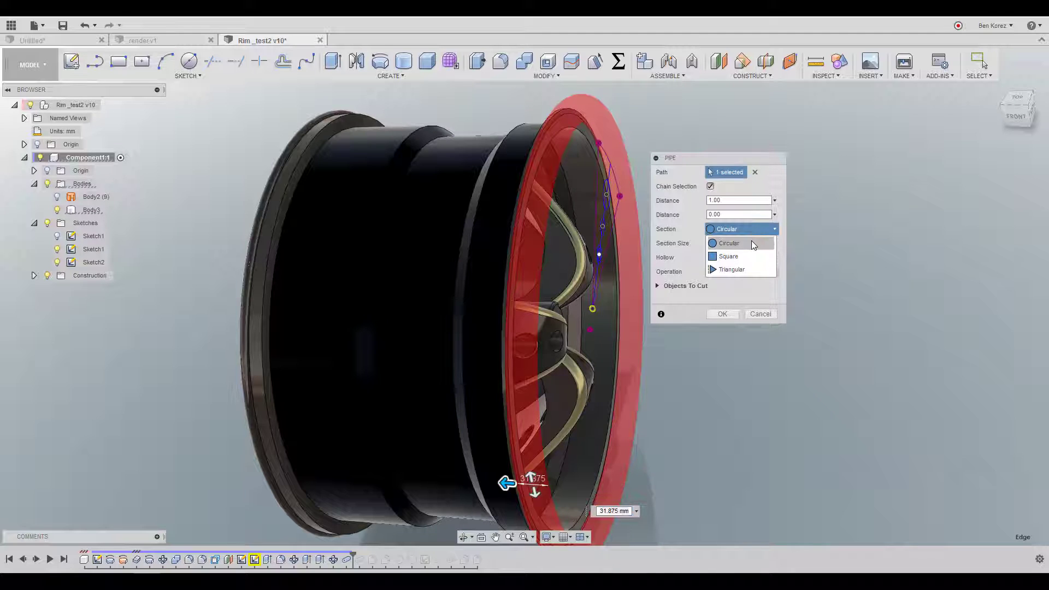
{"action": "left_click", "coordinate": [752, 229]}
{"action": "left_click", "coordinate": [739, 268]}
{"action": "left_click", "coordinate": [735, 287]}
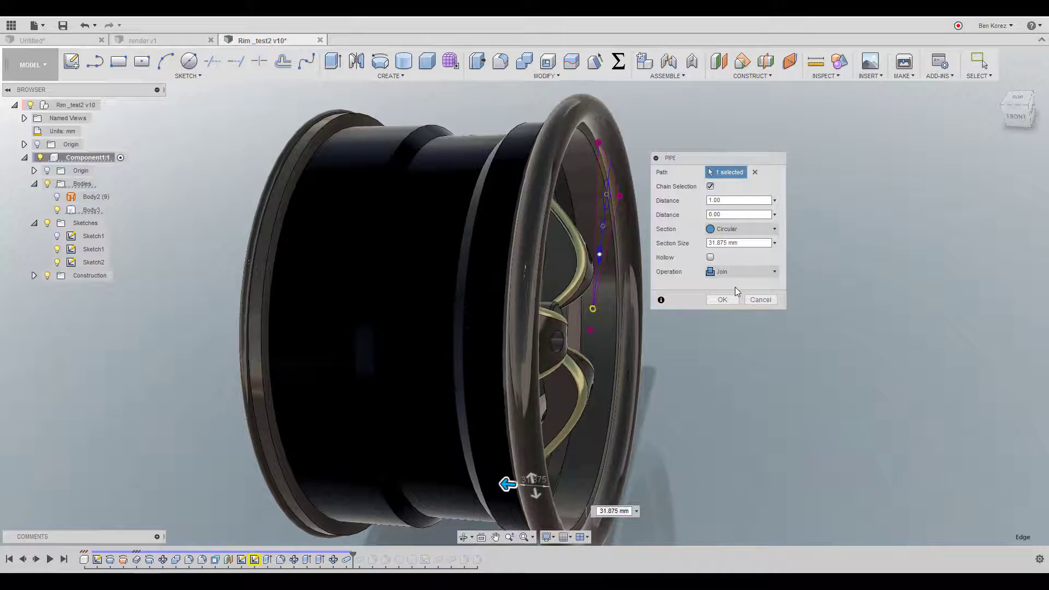
{"action": "left_click", "coordinate": [750, 300]}
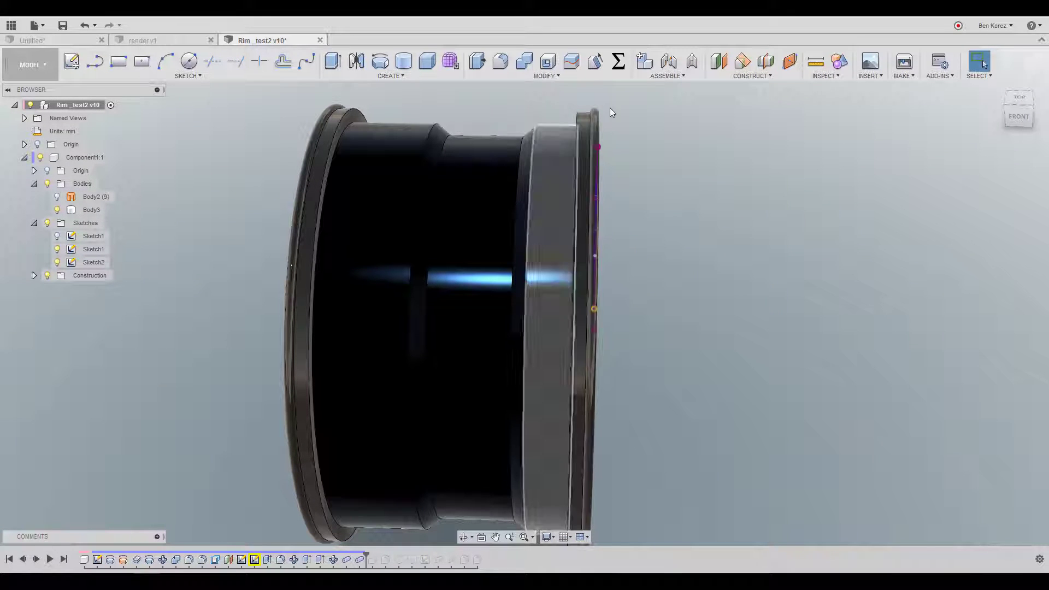
Inspect the pipe on the rim's front edge, and advance the timeline past the following fillets and the hub sphere
{"action": "left_click", "coordinate": [595, 133]}
{"action": "left_click", "coordinate": [794, 123]}
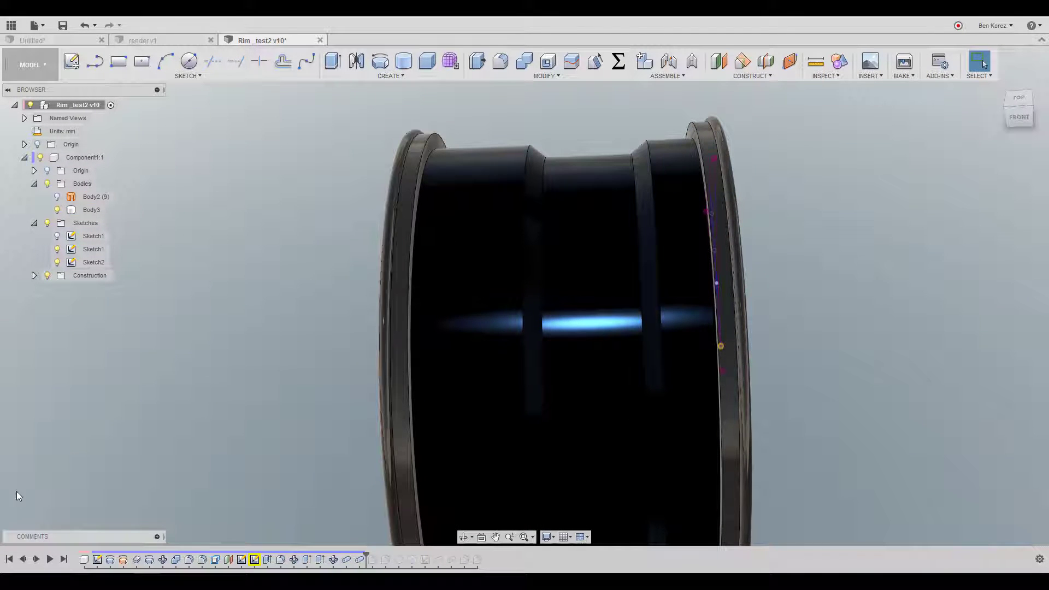
{"action": "left_click", "coordinate": [36, 559]}
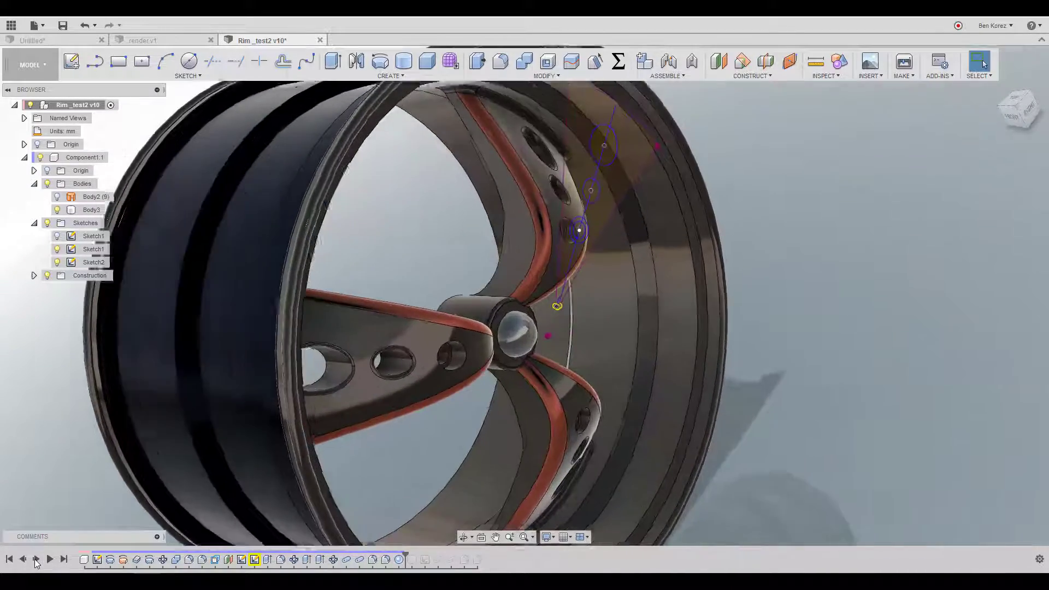
{"action": "scroll", "coordinate": [510, 344], "scroll_direction": "up", "scroll_amount": 2}
{"action": "scroll", "coordinate": [509, 347], "scroll_direction": "down", "scroll_amount": 3}
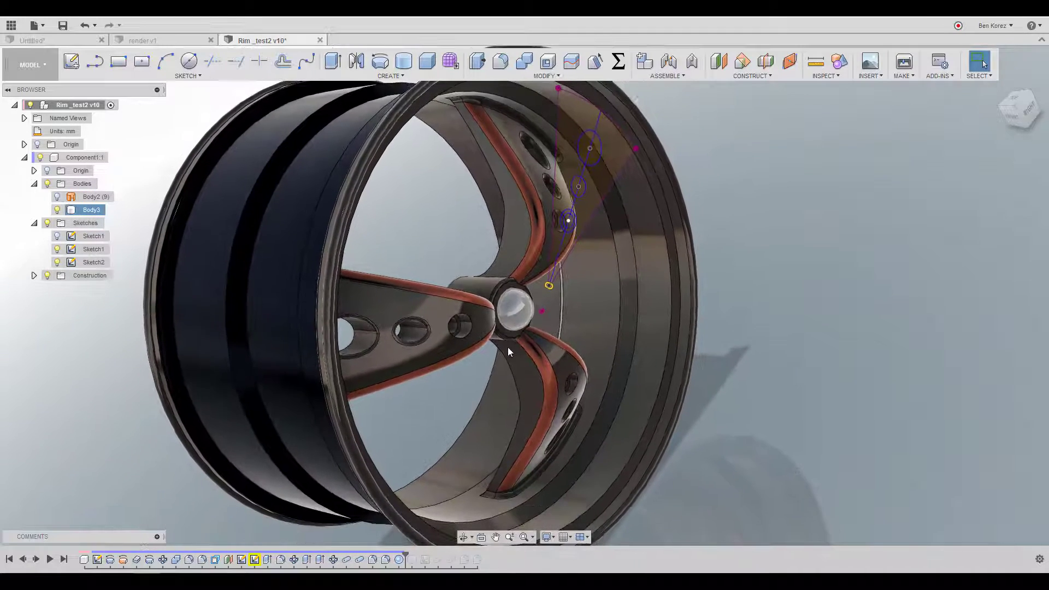
Advance the timeline past the hub cylinder and examine its front faces between the spokes
{"action": "left_click", "coordinate": [36, 560]}
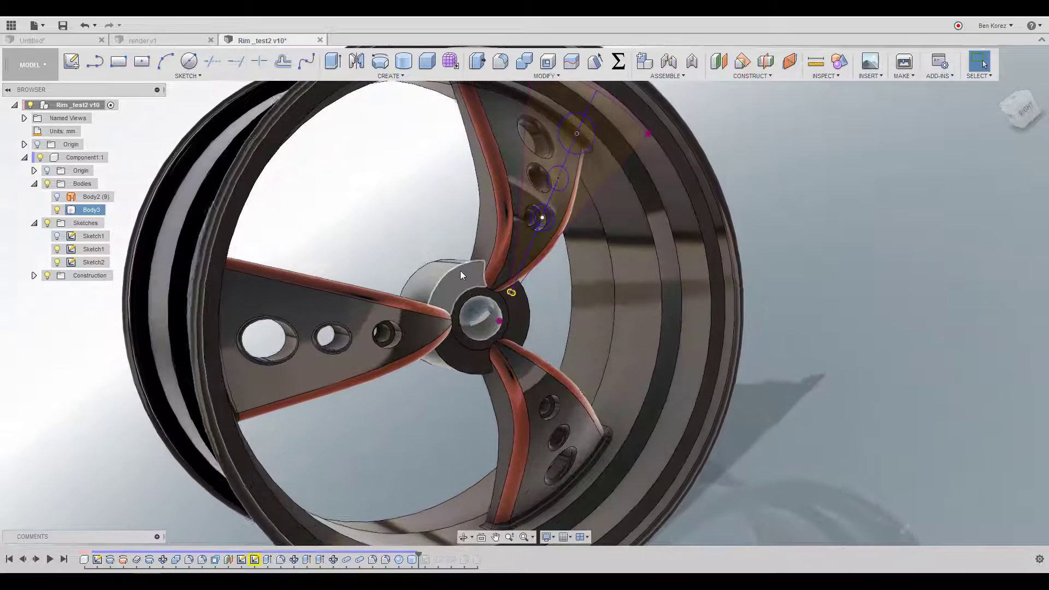
{"action": "left_click", "coordinate": [414, 560]}
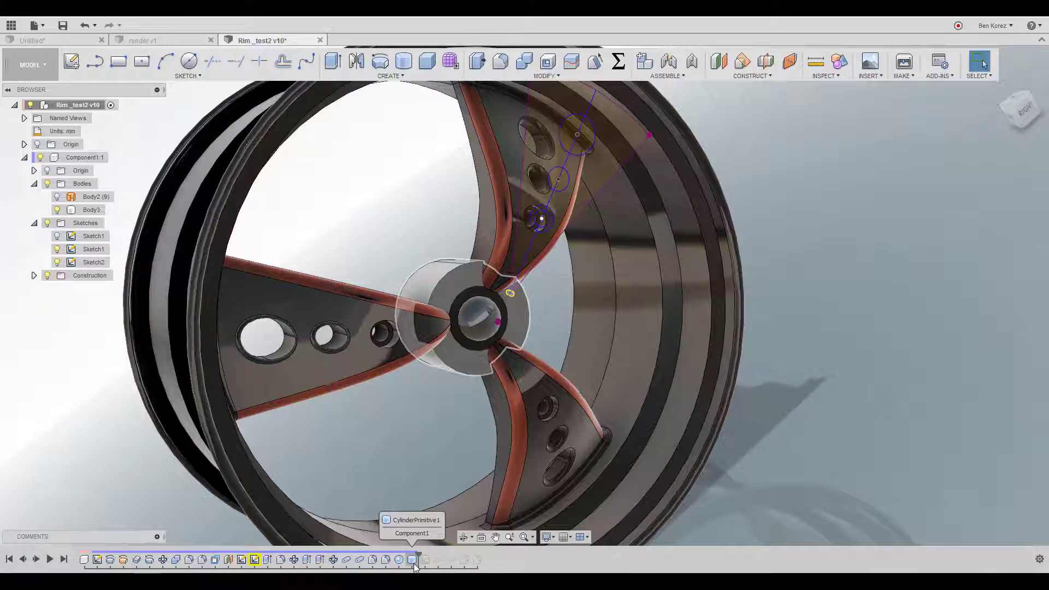
{"action": "left_click", "coordinate": [454, 291]}
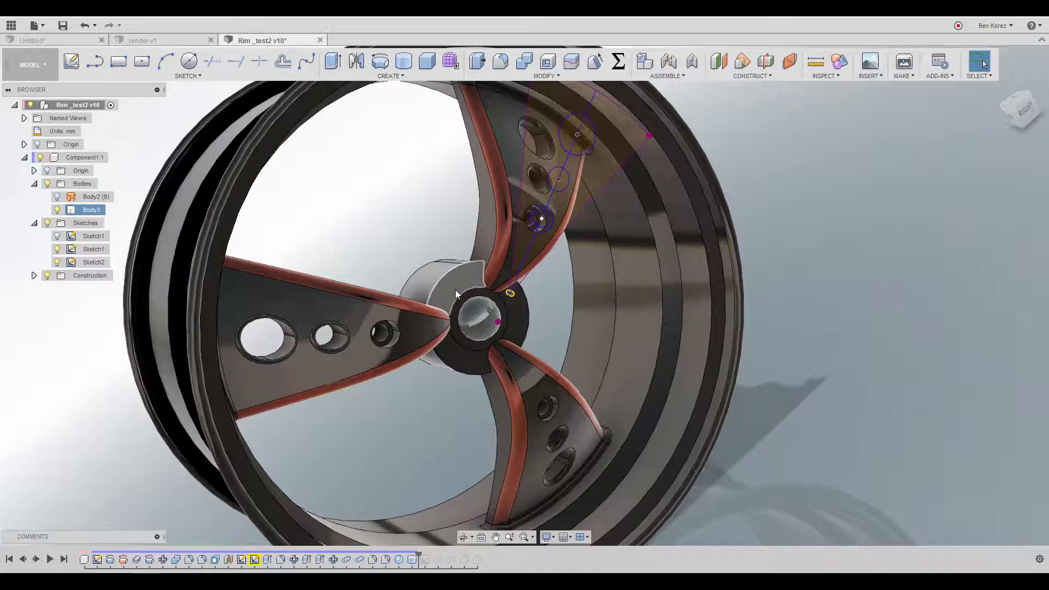
{"action": "scroll", "coordinate": [446, 275], "scroll_direction": "up", "scroll_amount": 2}
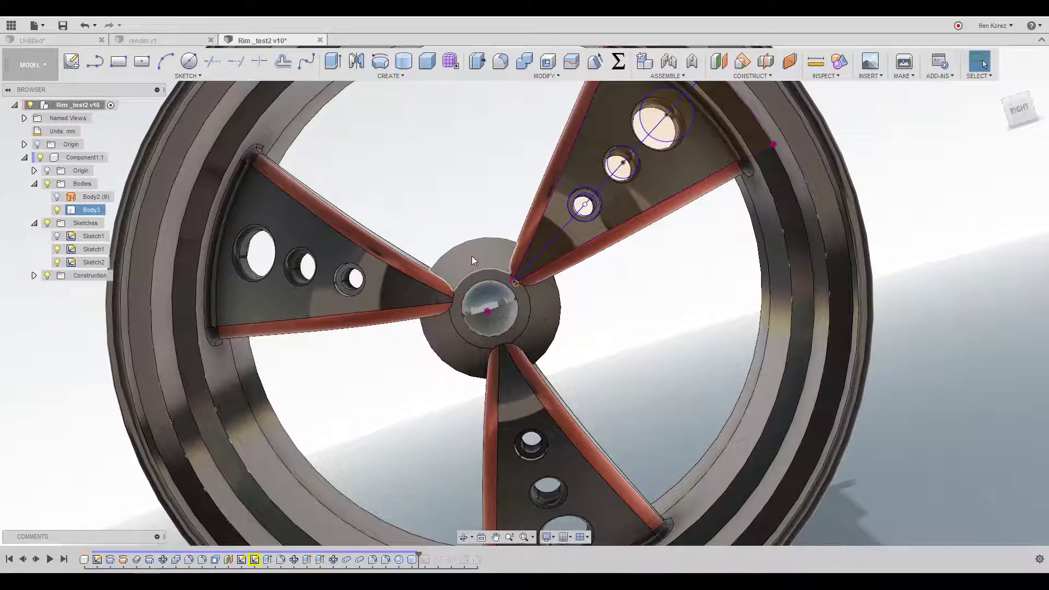
{"action": "left_click", "coordinate": [529, 300]}
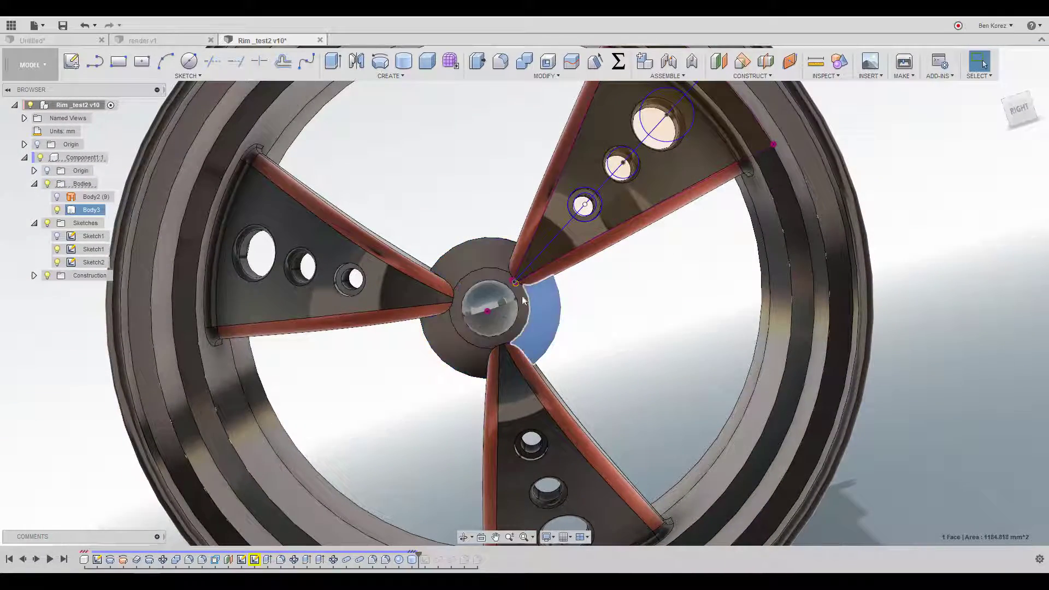
{"action": "left_click", "coordinate": [490, 255]}
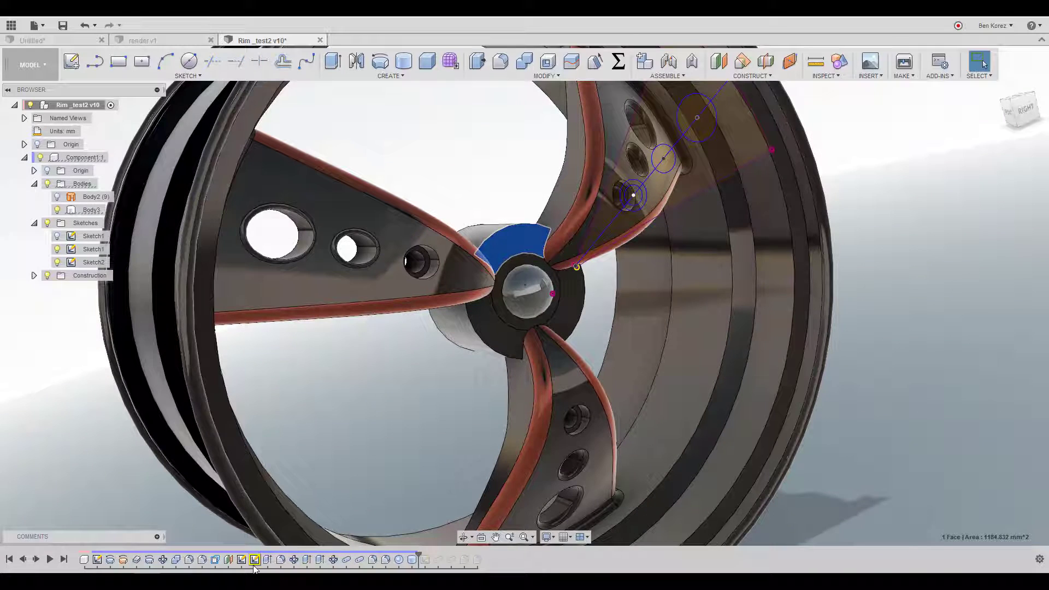
Advance the timeline past Sketch3, show that sketch and examine its circles on the hub face
{"action": "left_click", "coordinate": [36, 559]}
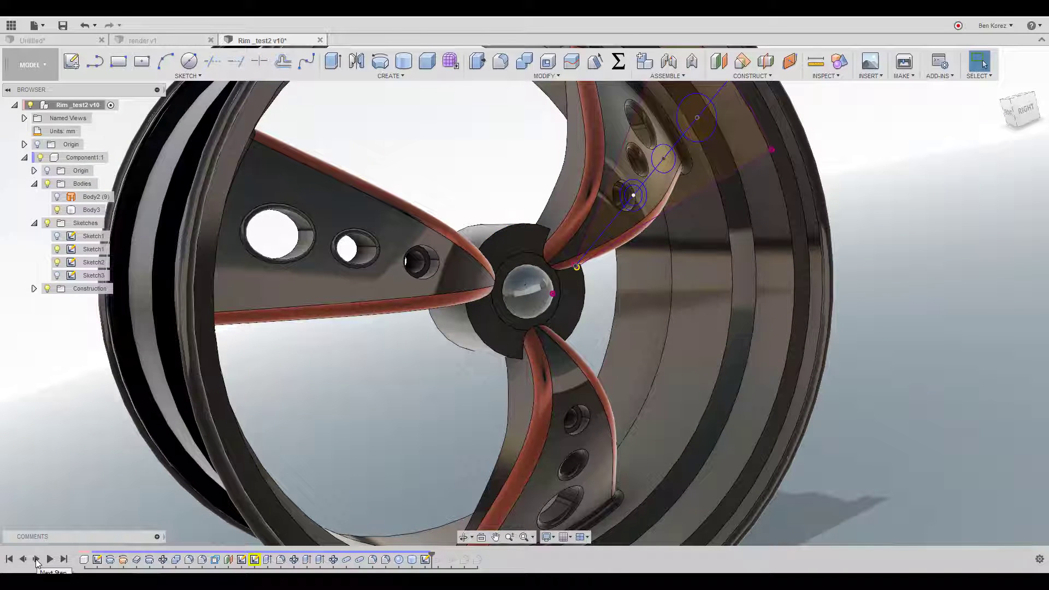
{"action": "left_click", "coordinate": [57, 275]}
{"action": "left_click", "coordinate": [58, 276]}
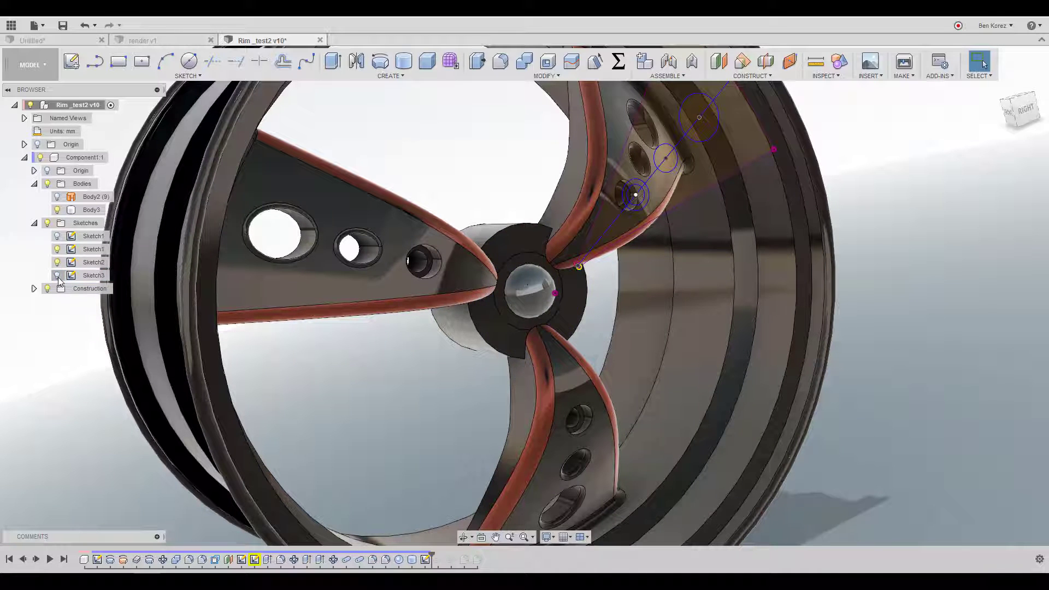
{"action": "scroll", "coordinate": [543, 266], "scroll_direction": "up", "scroll_amount": 6}
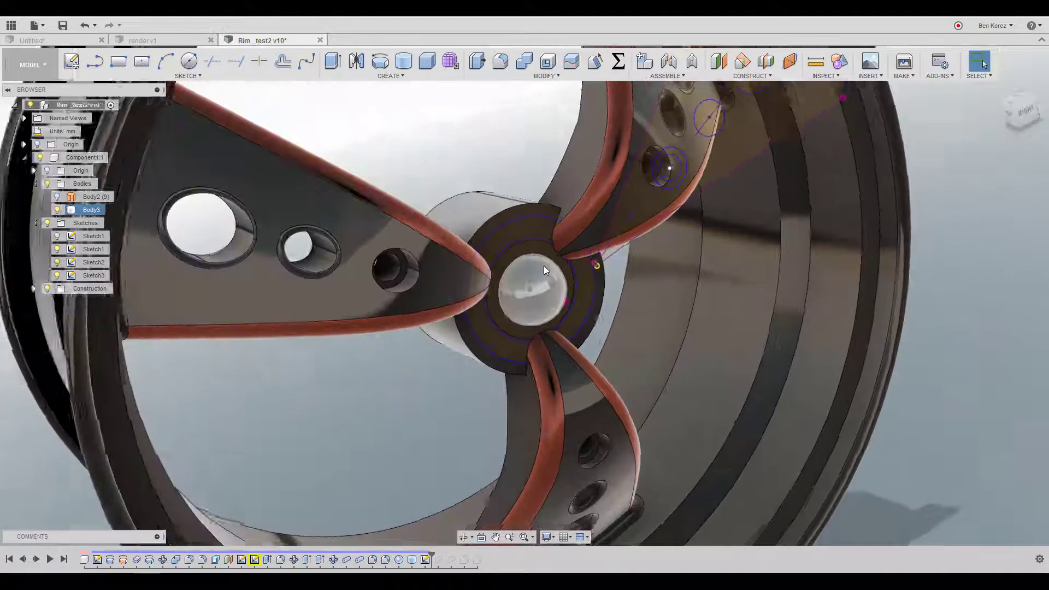
{"action": "scroll", "coordinate": [534, 164], "scroll_direction": "down", "scroll_amount": 2}
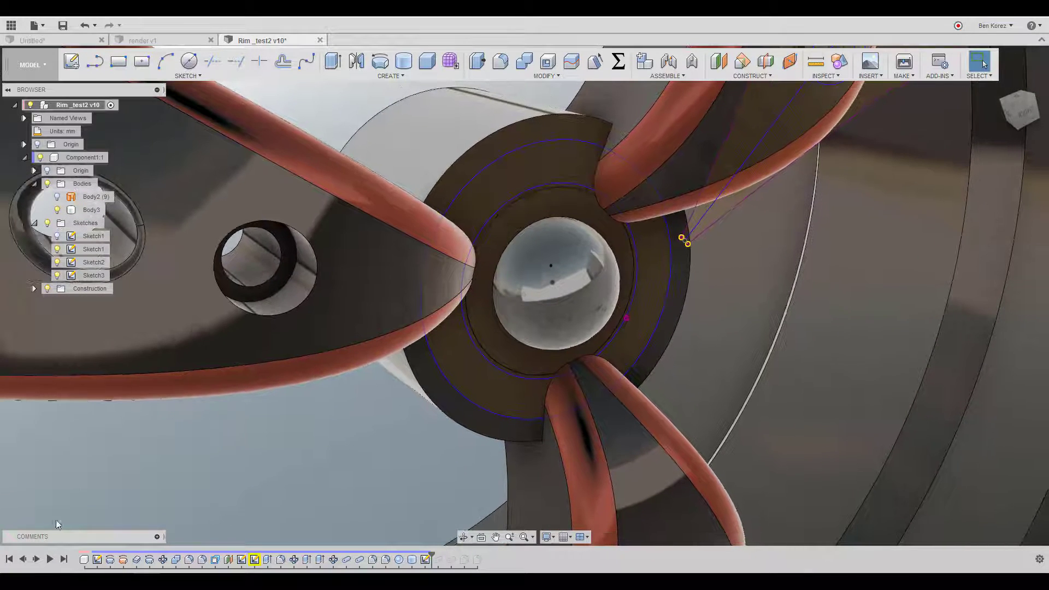
Advance the timeline past the two hub ring pipes and the hub edge fillet to the last fillet feature
{"action": "left_click", "coordinate": [37, 560]}
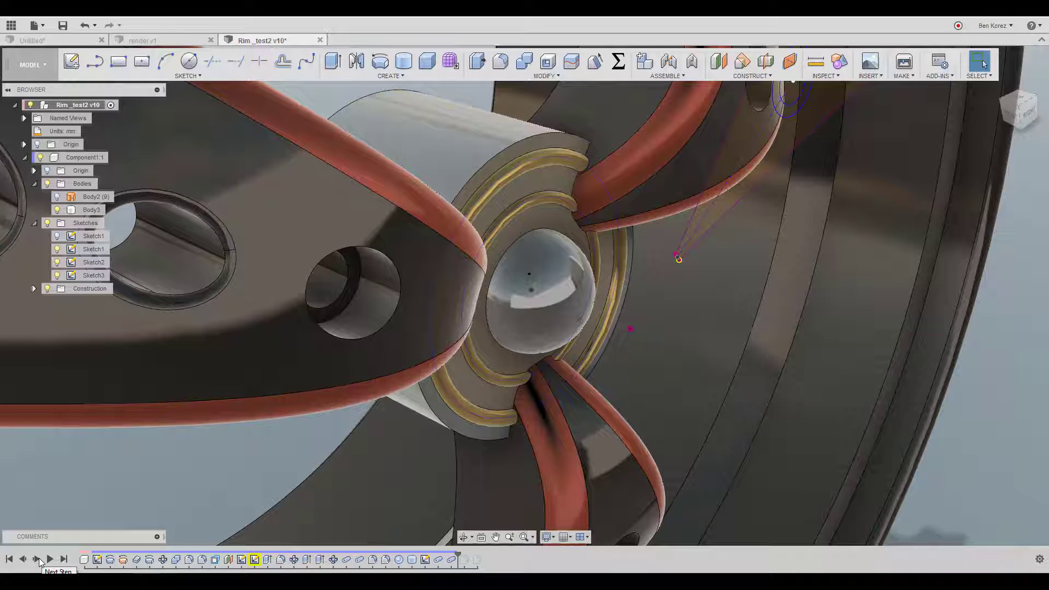
{"action": "left_click", "coordinate": [38, 558]}
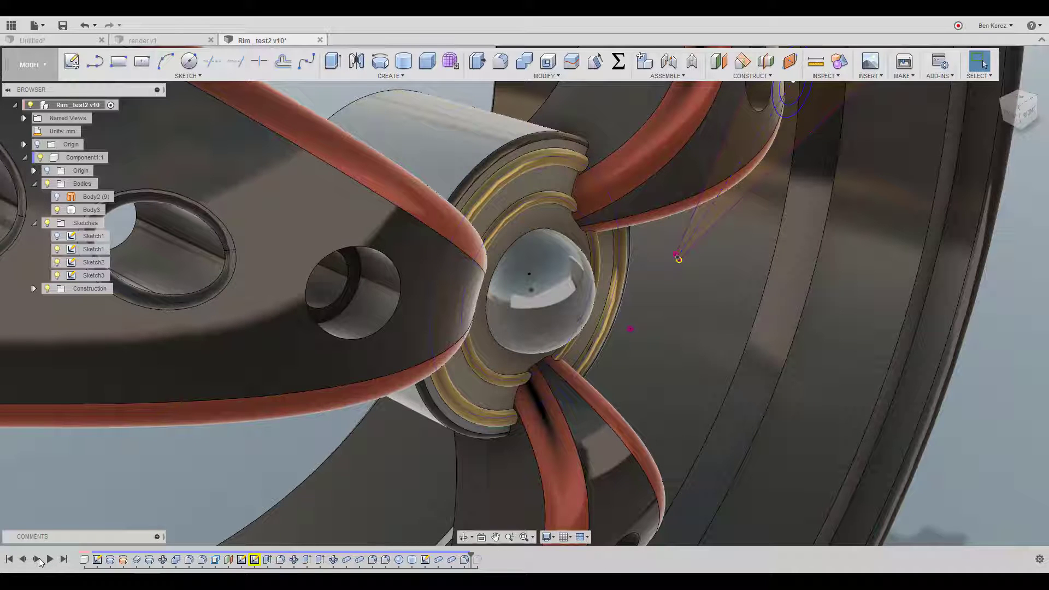
{"action": "left_click", "coordinate": [39, 558]}
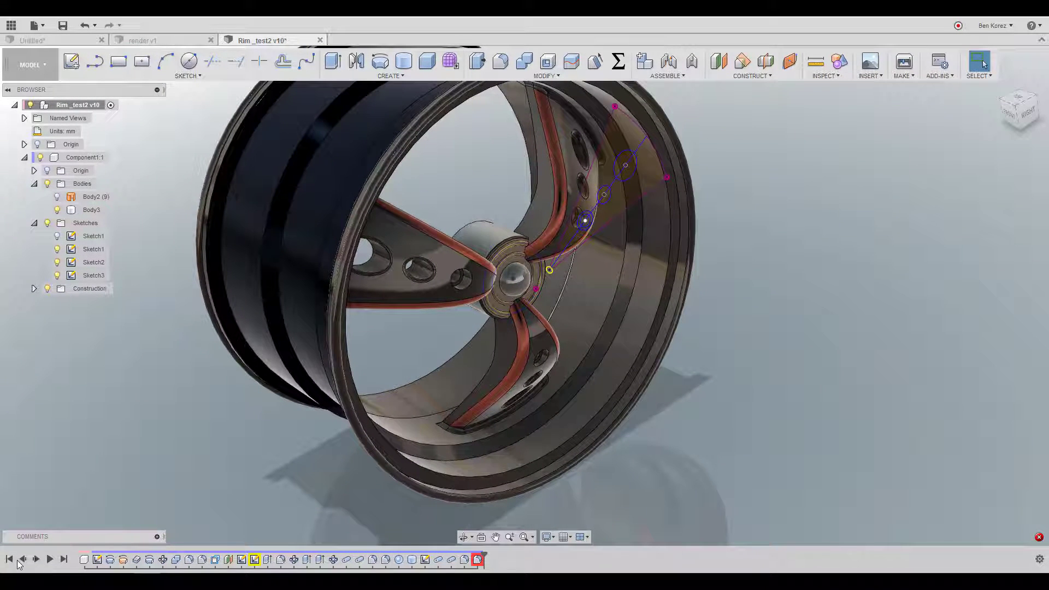
Delete the last fillet from the timeline, and hide Sketch3, Sketch2 and the second Sketch1
{"action": "right_click", "coordinate": [478, 559]}
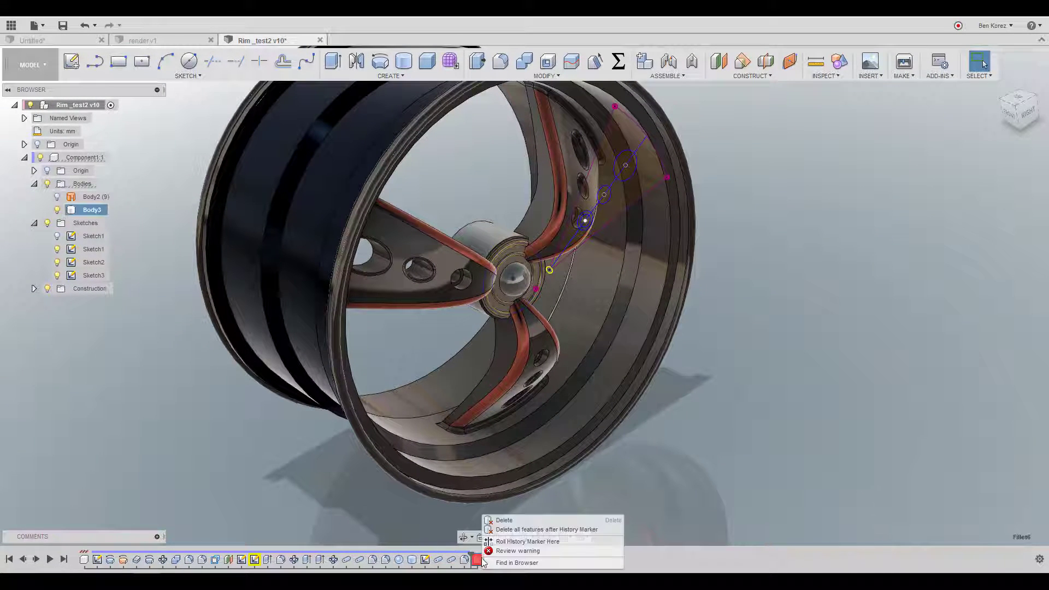
{"action": "left_click", "coordinate": [504, 521]}
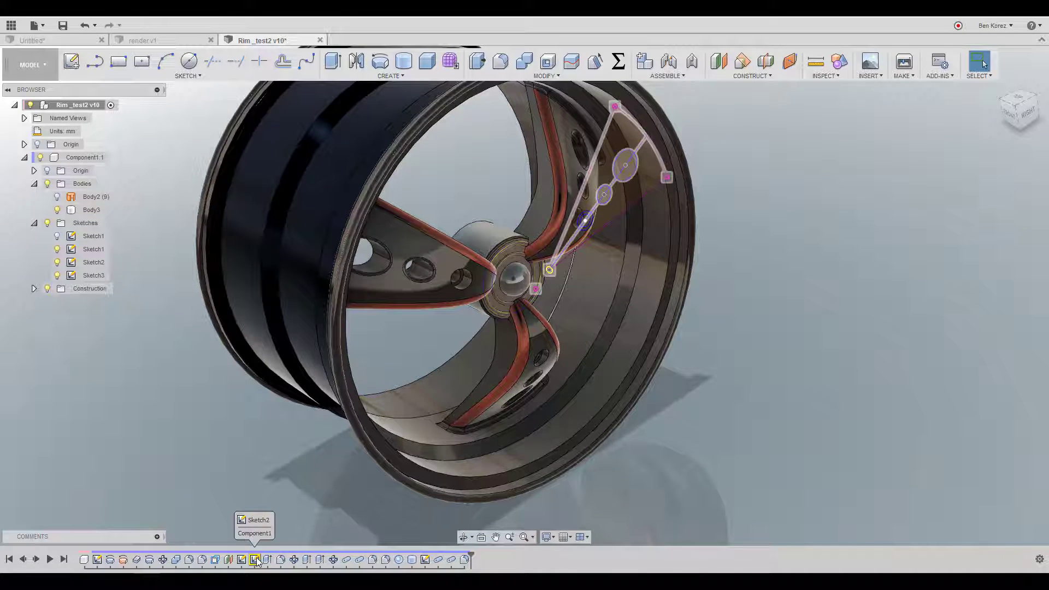
{"action": "left_click", "coordinate": [58, 276]}
{"action": "left_click", "coordinate": [57, 262]}
{"action": "left_click", "coordinate": [58, 249]}
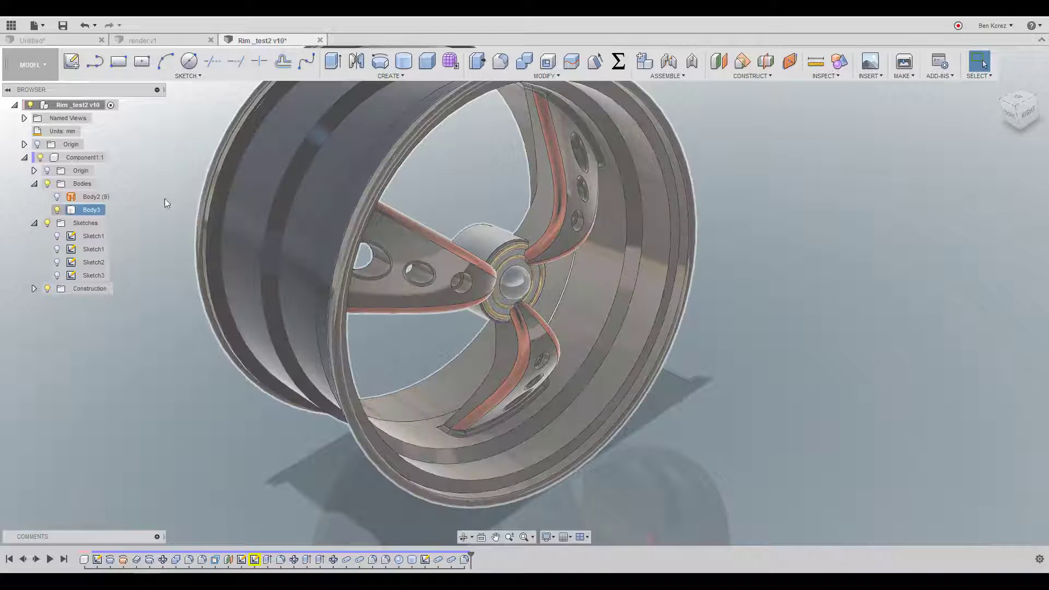
Show the first Sketch1 with the rim and spoke profile, and open it for editing
{"action": "scroll", "coordinate": [204, 448], "scroll_direction": "down", "scroll_amount": 2}
{"action": "middle_click_drag", "start_coordinate": [205, 448], "coordinate": [223, 452], "text": "shift"}
{"action": "left_click", "coordinate": [57, 237]}
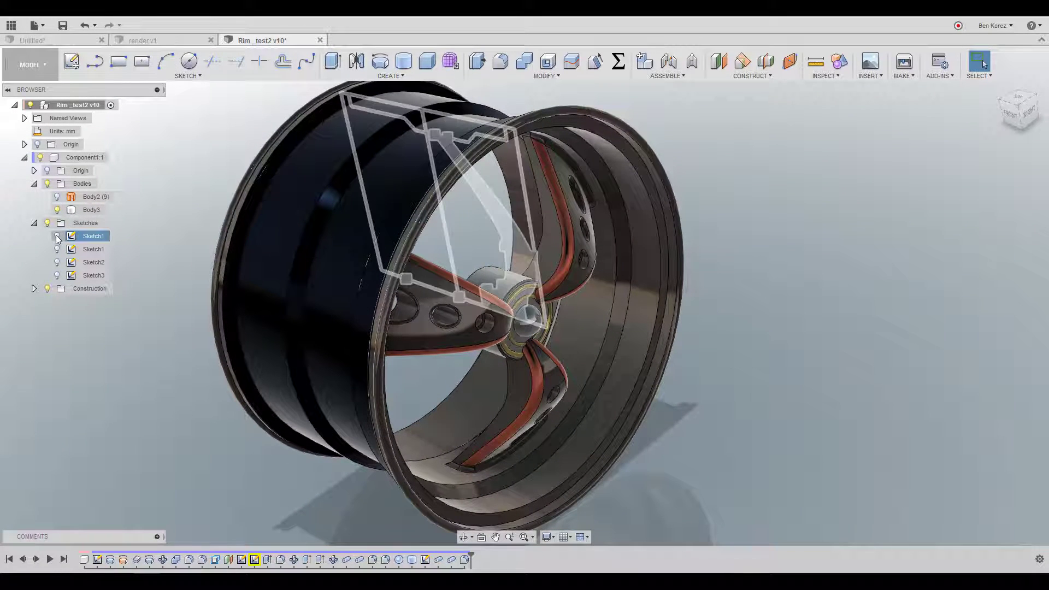
{"action": "double_click", "coordinate": [93, 237]}
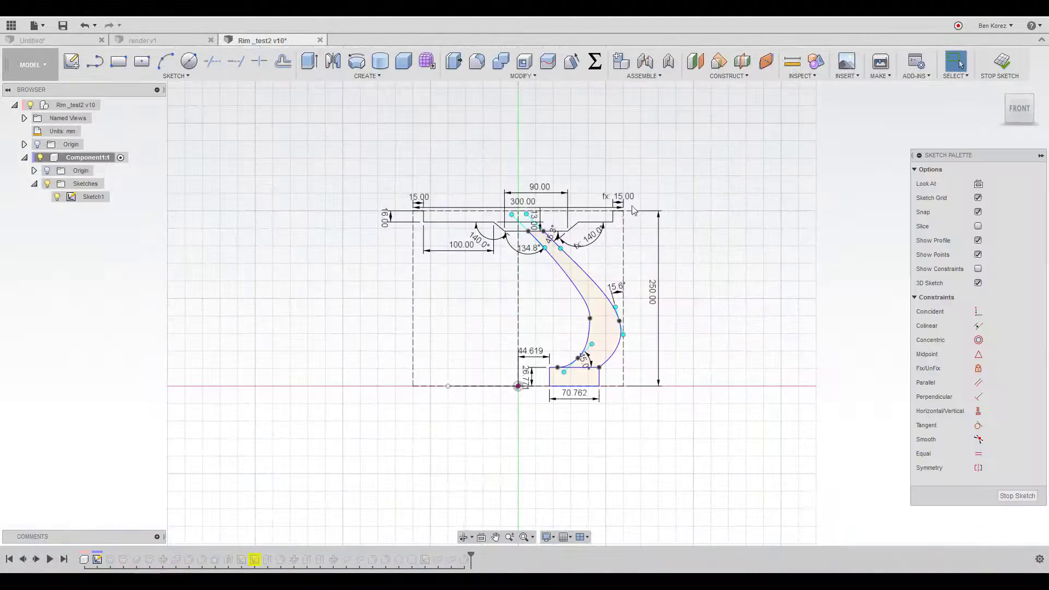
Delete the 15.6° angle dimension at the spoke's outer curve and finish the sketch
{"action": "scroll", "coordinate": [571, 302], "scroll_direction": "up", "scroll_amount": 5}
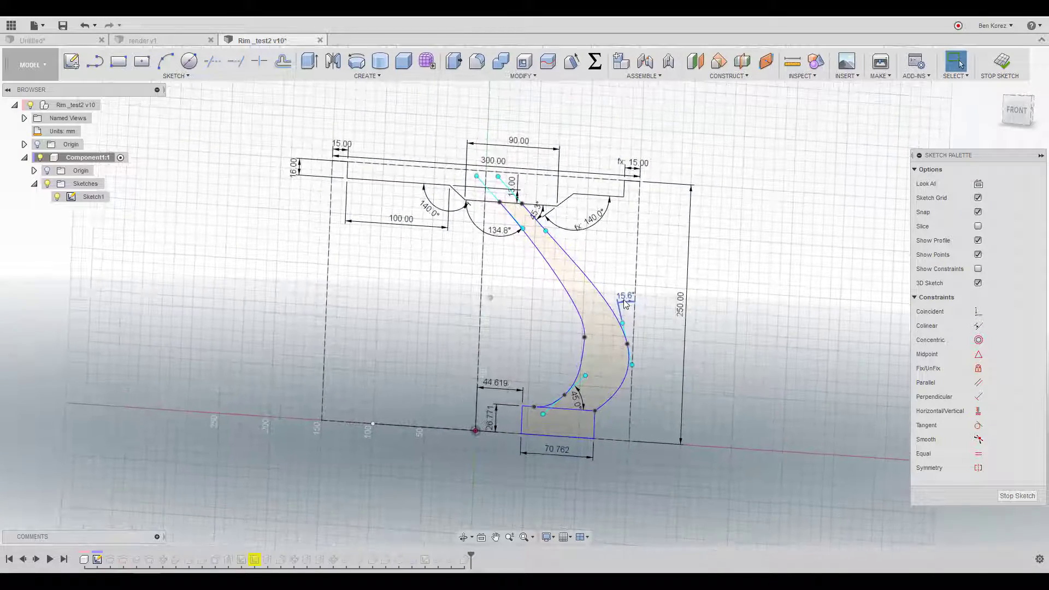
{"action": "left_click", "coordinate": [625, 302]}
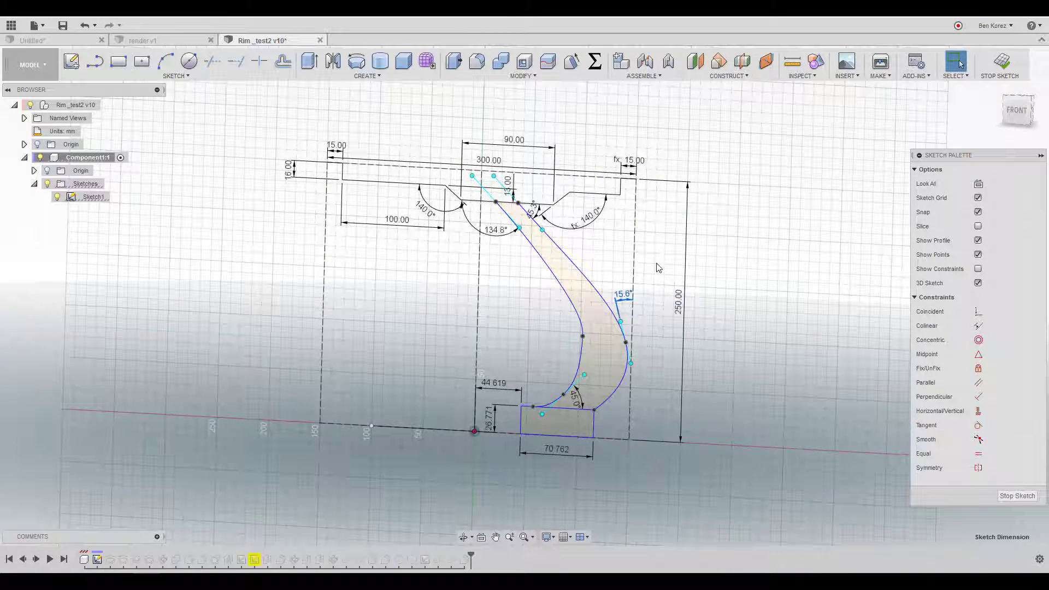
{"action": "key", "text": "Delete"}
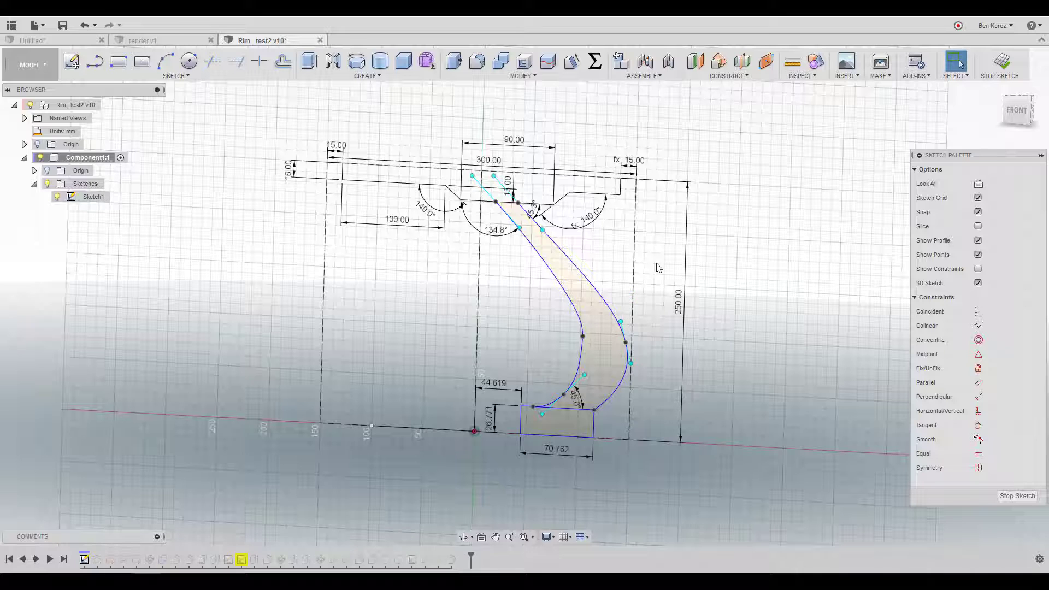
{"action": "left_click", "coordinate": [1003, 60]}
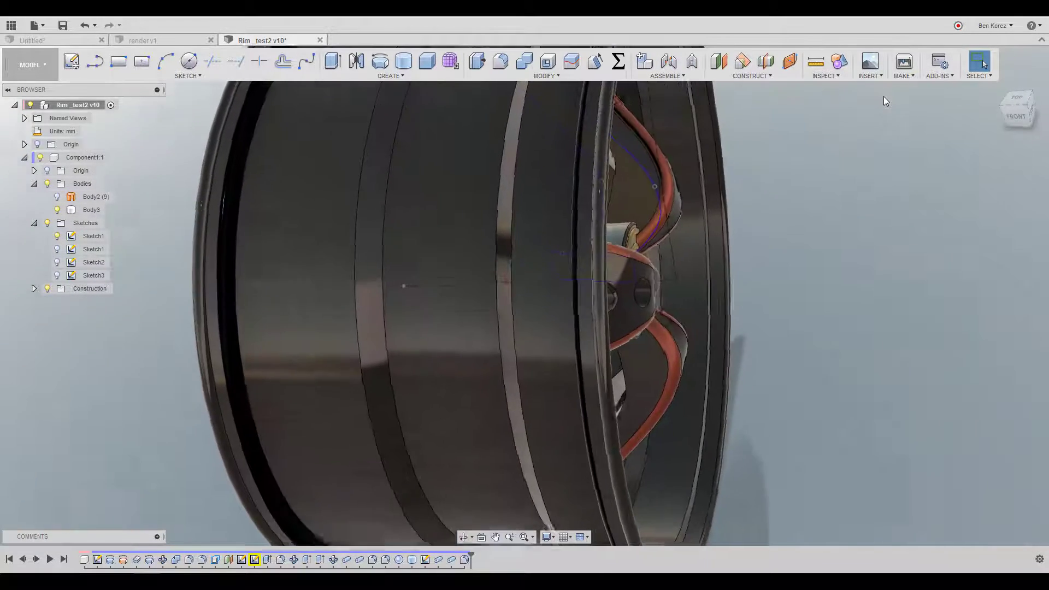
Move the outer spoke curve's sketch point inward to about X 136 mm, Y 95 mm, and open the warning details
{"action": "middle_click_drag", "start_coordinate": [588, 217], "coordinate": [583, 283], "text": "shift"}
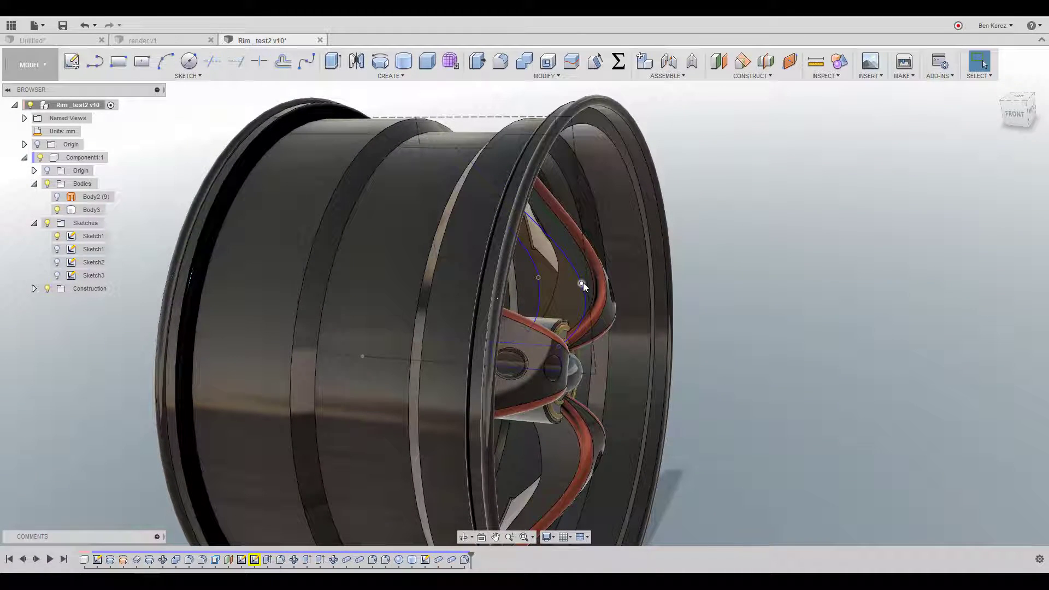
{"action": "left_click_drag", "start_coordinate": [582, 283], "coordinate": [573, 280]}
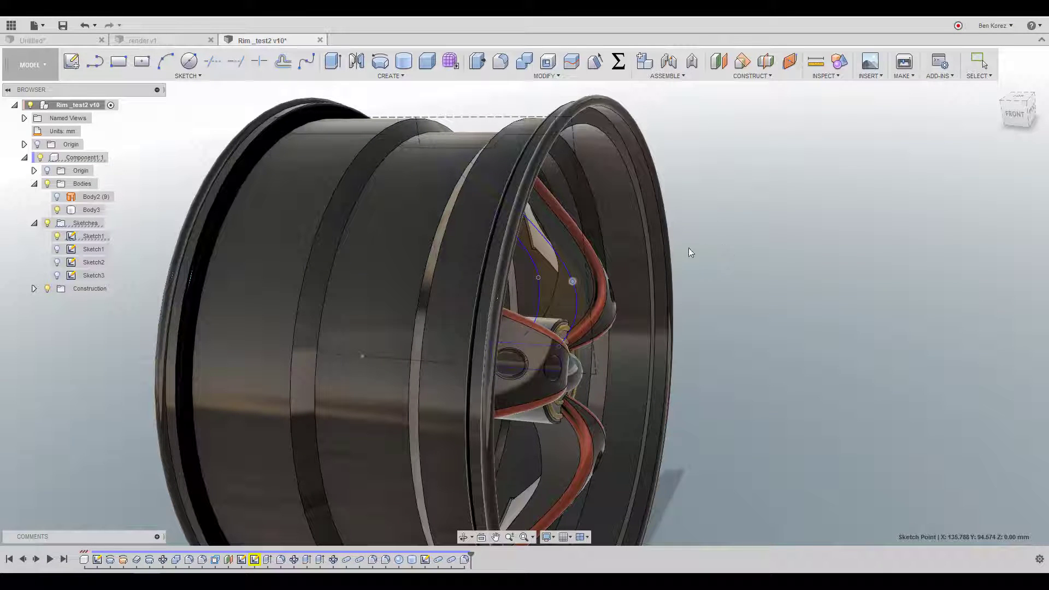
{"action": "middle_click_drag", "start_coordinate": [733, 213], "coordinate": [876, 211], "text": "shift"}
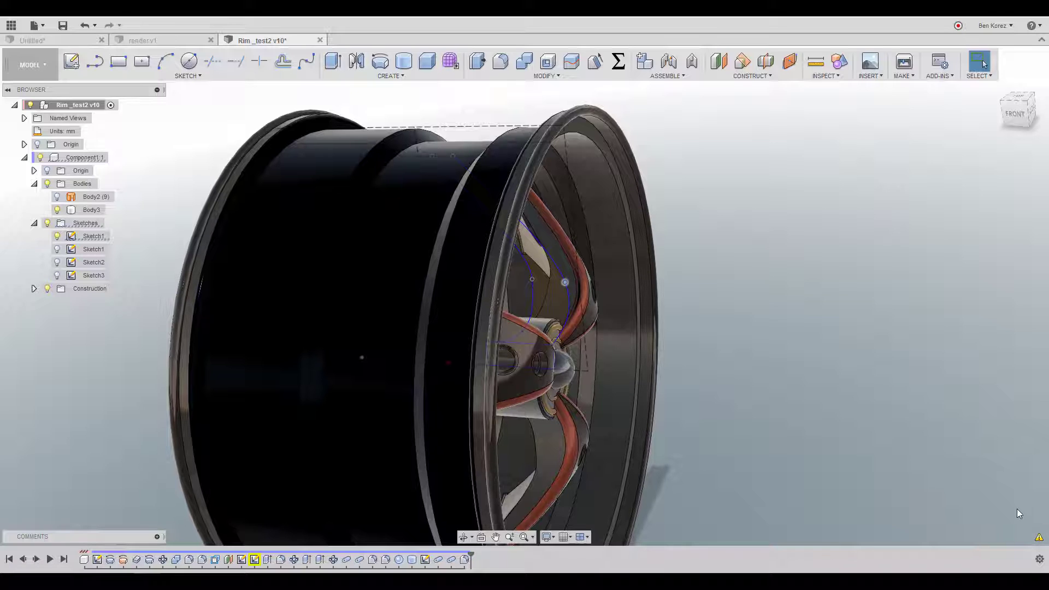
{"action": "left_click", "coordinate": [1038, 538]}
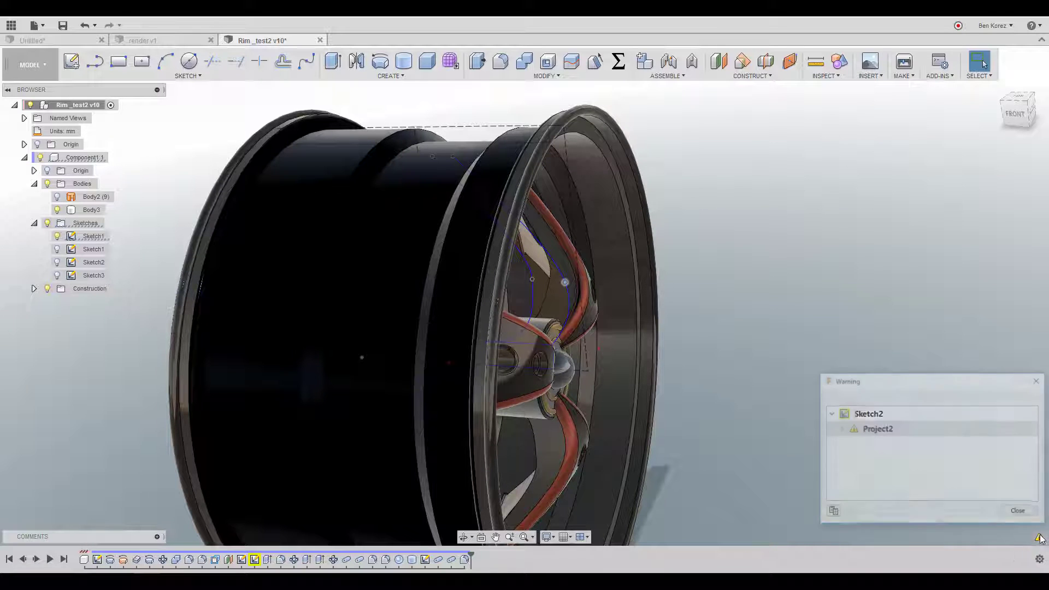
Examine the details of Sketch2's Project2 warning and close the warning
{"action": "left_click", "coordinate": [842, 429]}
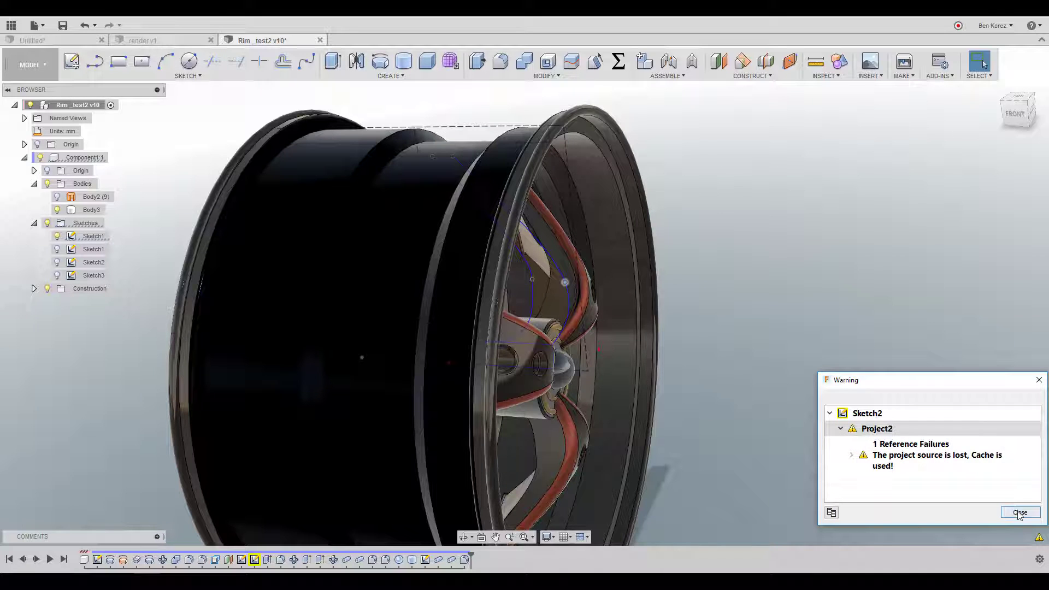
{"action": "left_click", "coordinate": [852, 456]}
{"action": "left_click", "coordinate": [853, 456]}
{"action": "left_click", "coordinate": [841, 429]}
{"action": "left_click", "coordinate": [829, 413]}
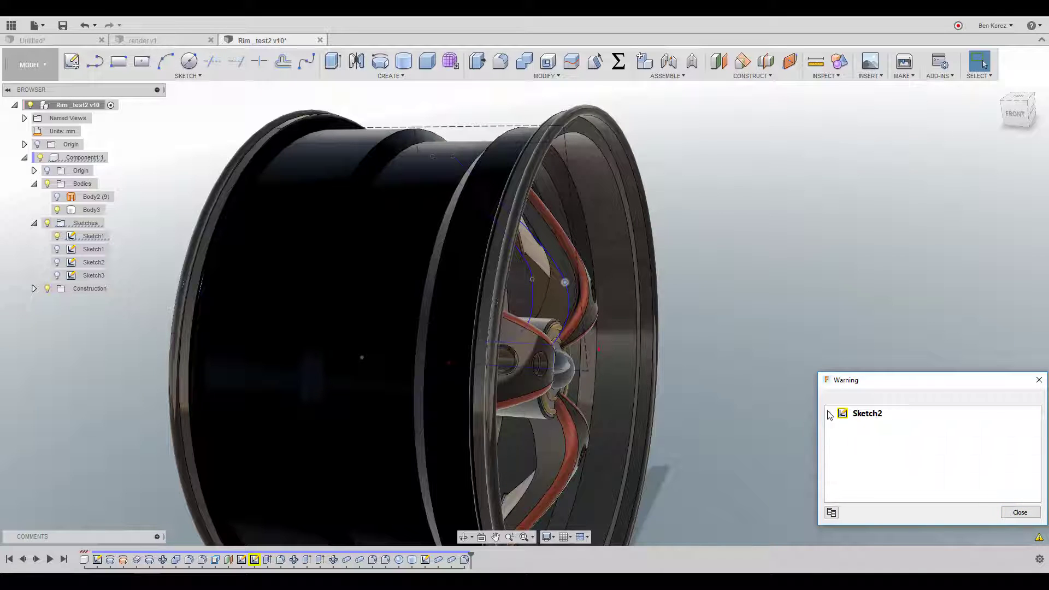
{"action": "left_click", "coordinate": [1020, 512]}
Open Sketch2, which holds the spoke's hole circles, for editing from the timeline
{"action": "double_click", "coordinate": [257, 560]}
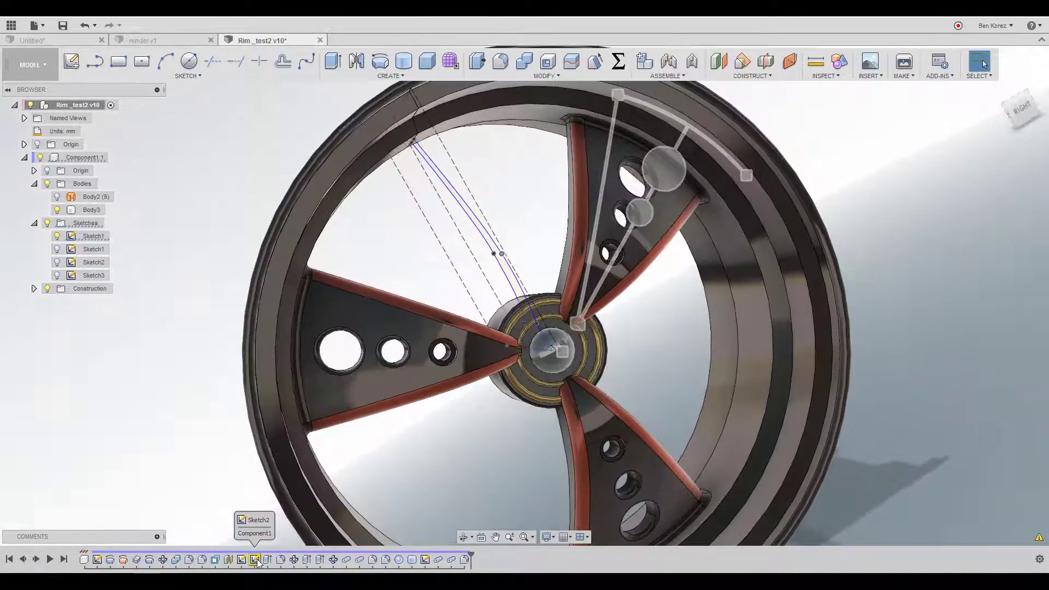
{"action": "left_click", "coordinate": [257, 559]}
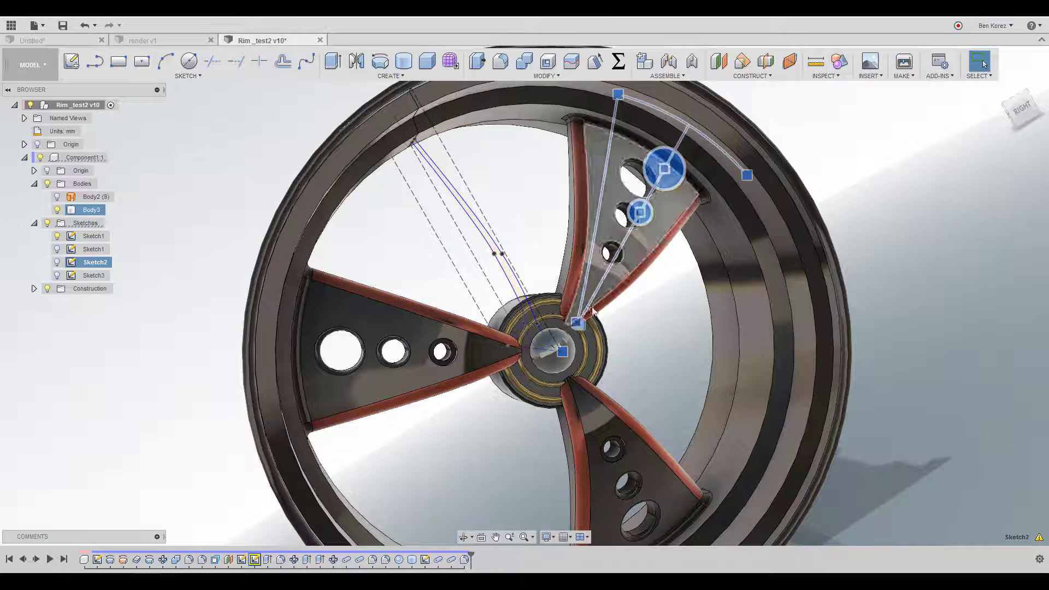
{"action": "double_click", "coordinate": [257, 559]}
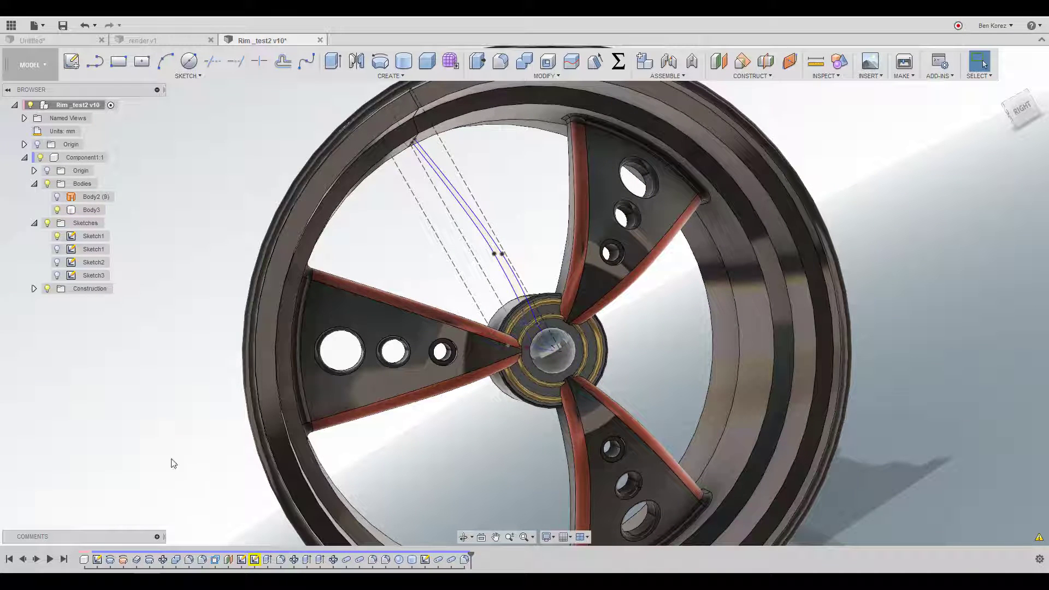
{"action": "right_click", "coordinate": [253, 560]}
{"action": "left_click", "coordinate": [295, 470]}
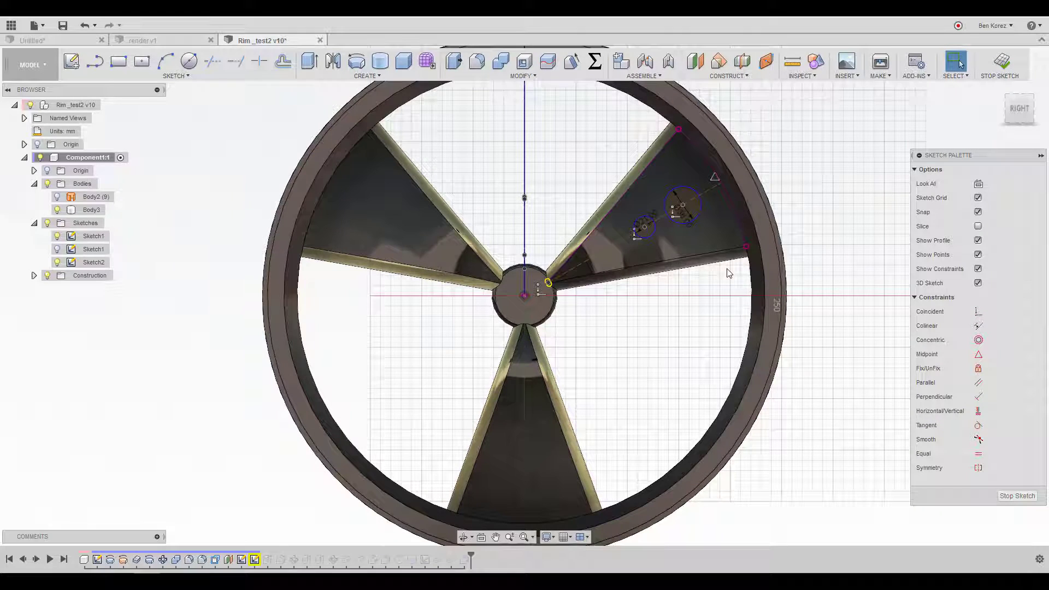
Project the outline of the upper spoke's face into Sketch2, including its short edge at the hub
{"action": "key", "text": "p"}
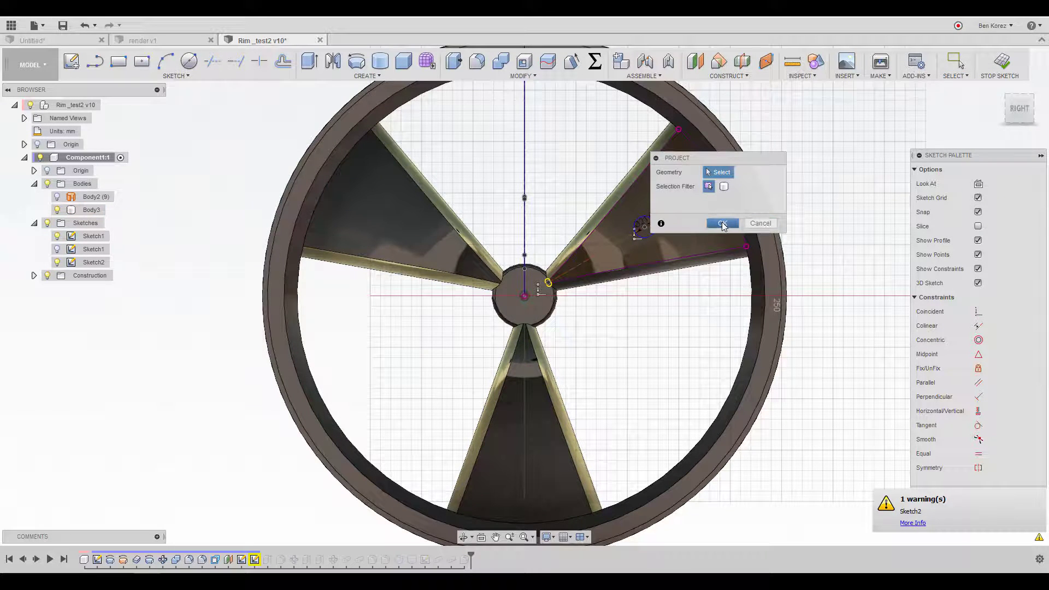
{"action": "left_click", "coordinate": [722, 222]}
{"action": "scroll", "coordinate": [545, 283], "scroll_direction": "up", "scroll_amount": 5}
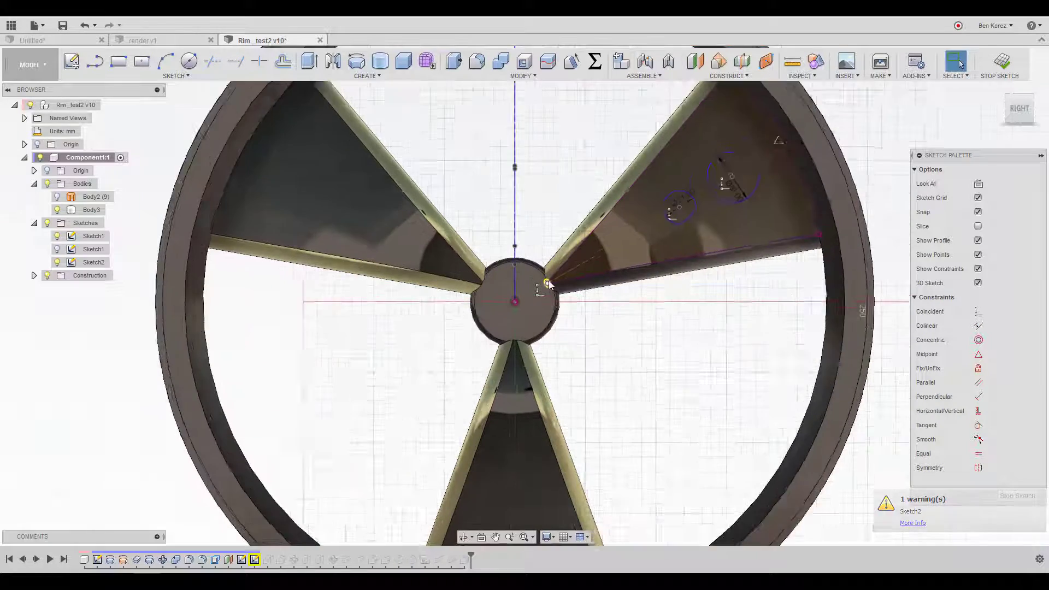
{"action": "scroll", "coordinate": [547, 287], "scroll_direction": "up", "scroll_amount": 10}
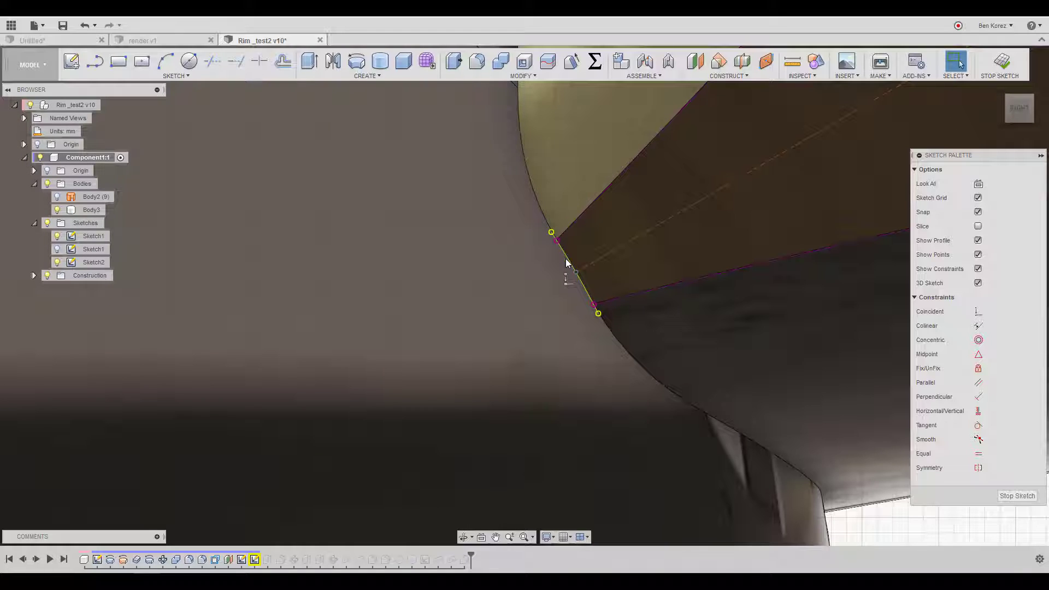
{"action": "left_click", "coordinate": [571, 268]}
{"action": "key", "text": "p"}
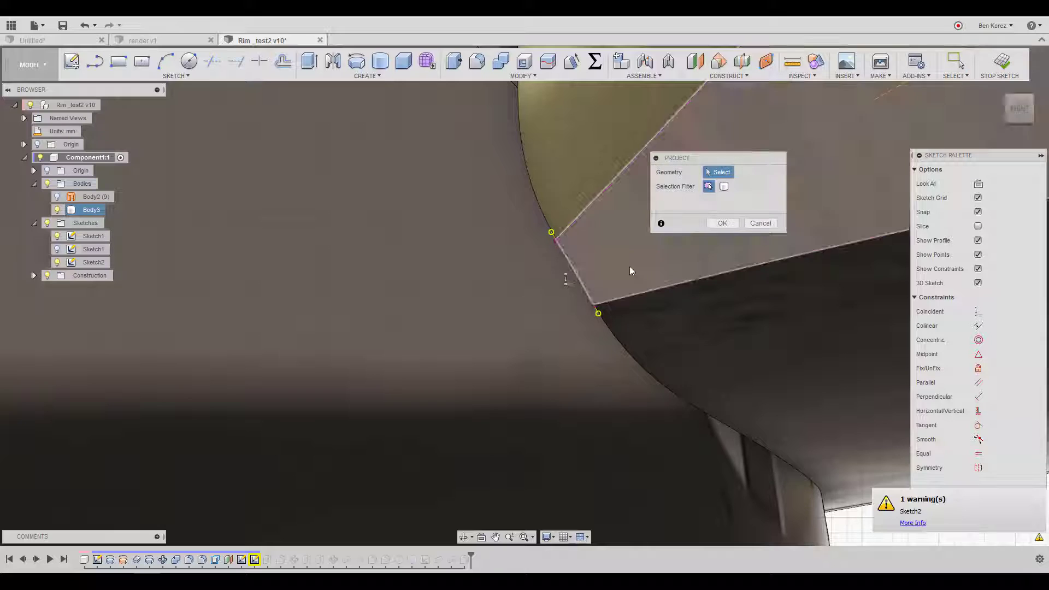
{"action": "left_click", "coordinate": [748, 241]}
{"action": "left_click", "coordinate": [722, 223]}
Delete the old projected line at the spoke's hub end and finish the sketch
{"action": "left_click", "coordinate": [551, 232]}
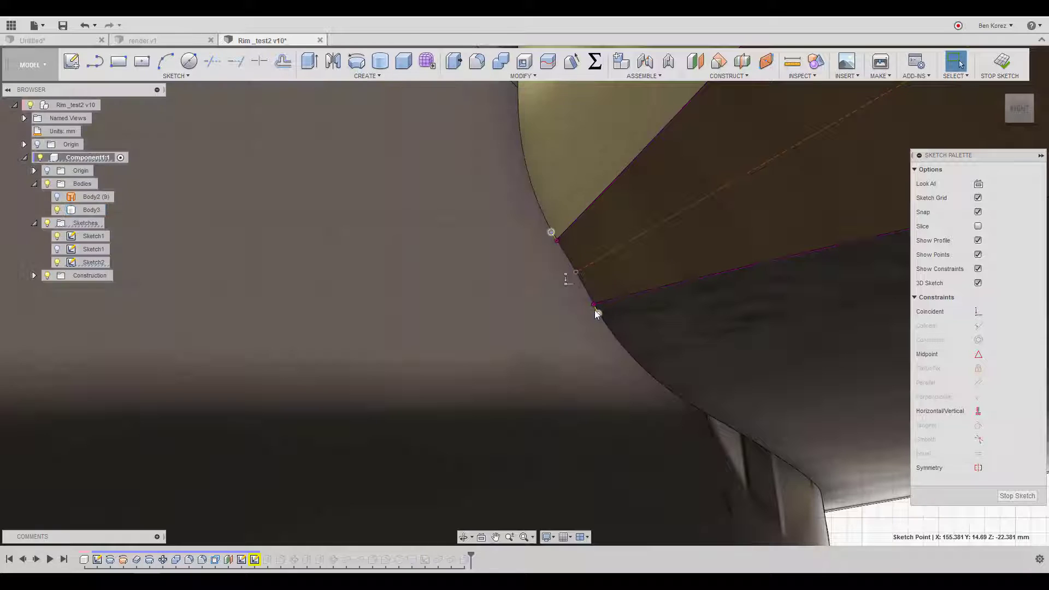
{"action": "scroll", "coordinate": [597, 312], "scroll_direction": "up", "scroll_amount": 2}
{"action": "scroll", "coordinate": [596, 311], "scroll_direction": "up", "scroll_amount": 3}
{"action": "left_click", "coordinate": [598, 310]}
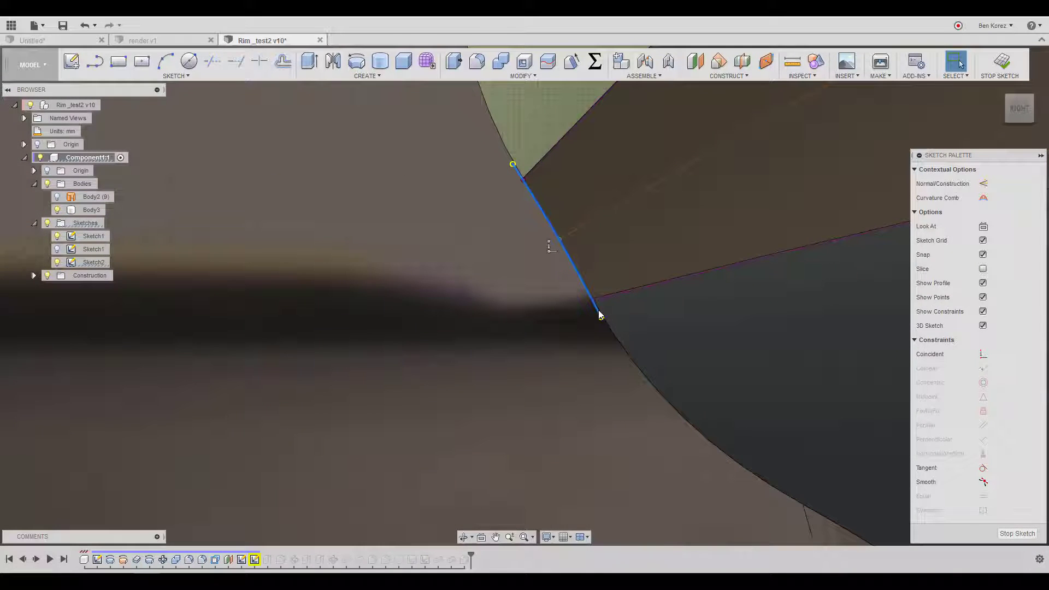
{"action": "key", "text": "Delete"}
{"action": "scroll", "coordinate": [562, 267], "scroll_direction": "down", "scroll_amount": 4}
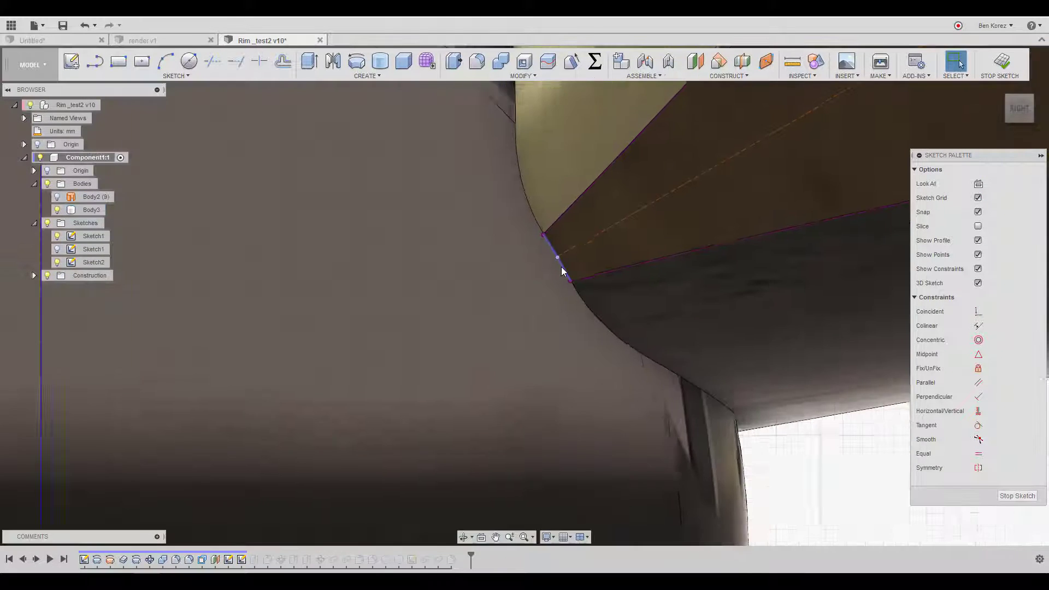
{"action": "scroll", "coordinate": [553, 266], "scroll_direction": "down", "scroll_amount": 6}
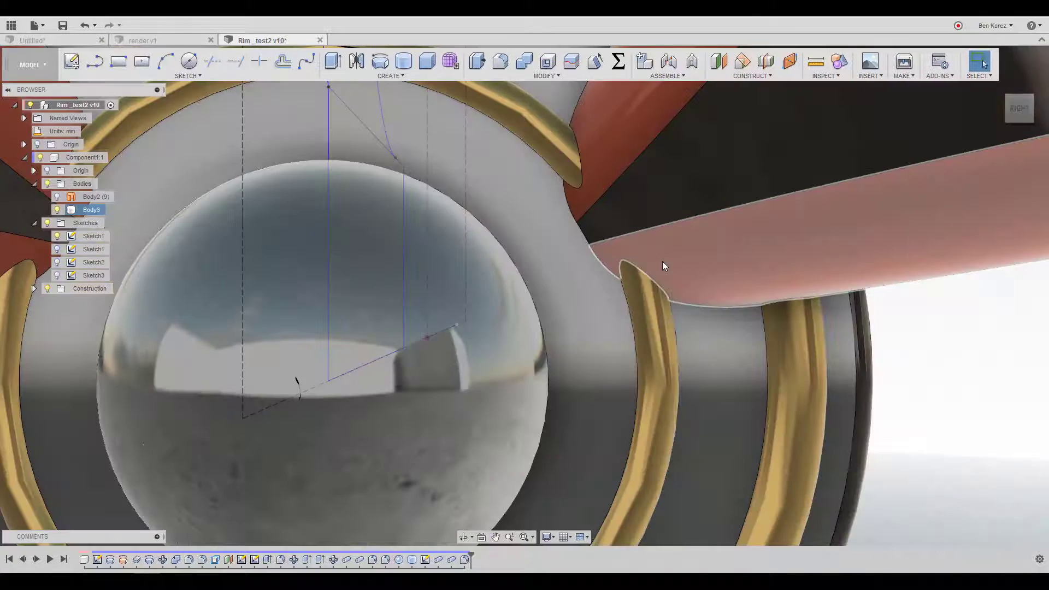
Move the outer spoke curve's sketch point outward to X 150 mm, Y 125 mm
{"action": "scroll", "coordinate": [662, 266], "scroll_direction": "down", "scroll_amount": 4}
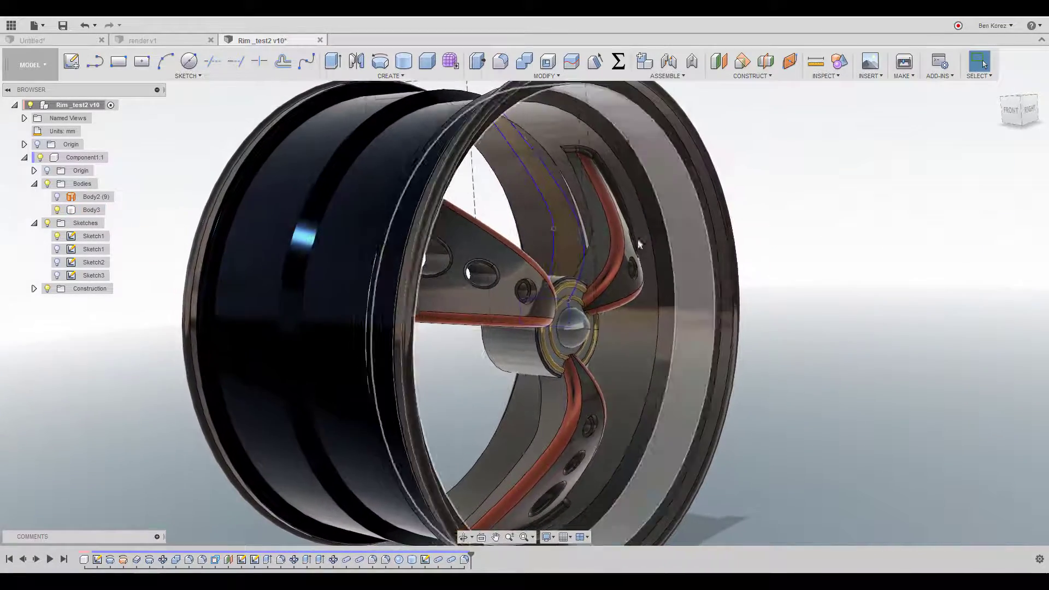
{"action": "mouse_move", "coordinate": [580, 230]}
{"action": "left_mouse_down"}
{"action": "mouse_move", "coordinate": [594, 223]}
{"action": "mouse_move", "coordinate": [595, 204]}
{"action": "left_mouse_up"}
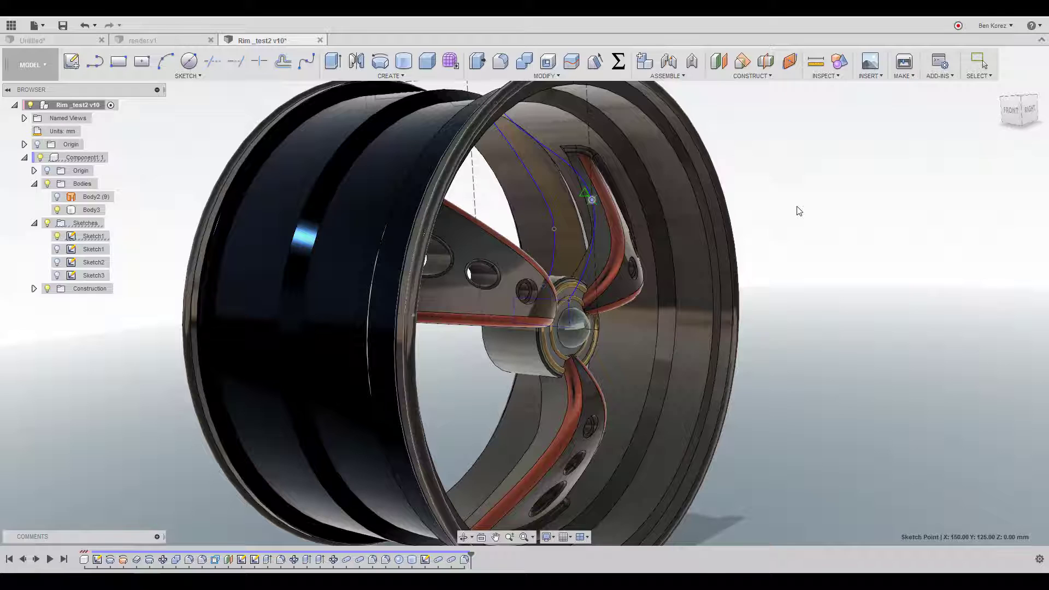
{"action": "key", "text": "Escape"}
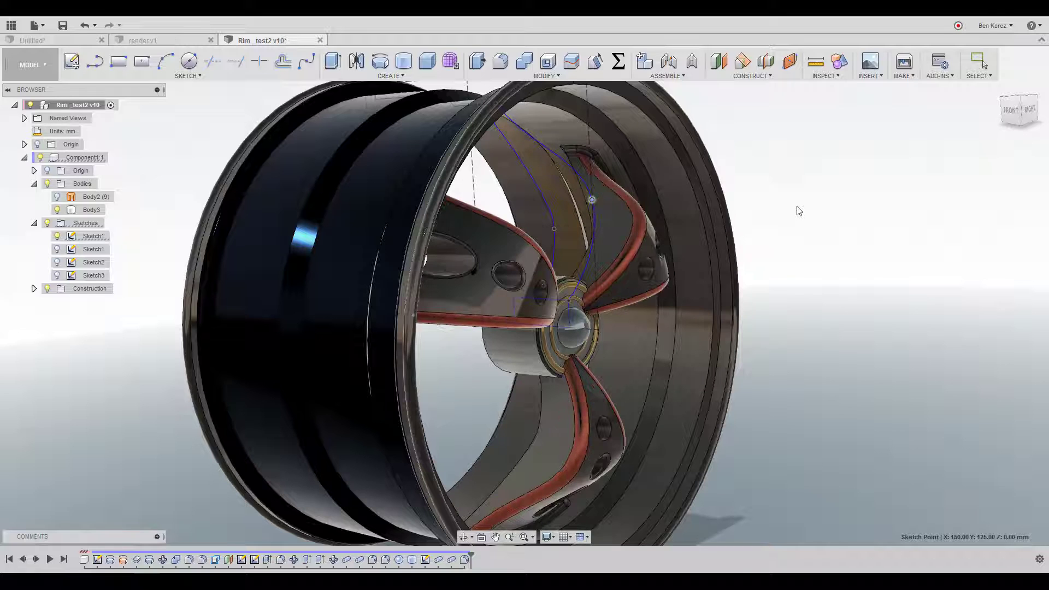